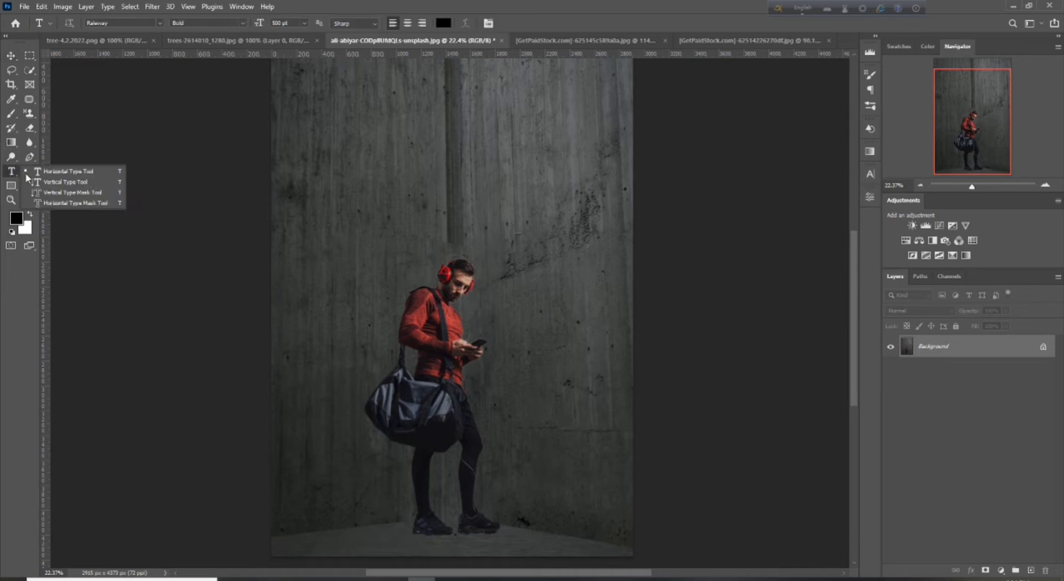
Step: Add horizontal text reading PHOTOSHOP on one line and TUTORIAL on the line below, over the man and the wall
{"action": "left_click", "coordinate": [342, 280]}
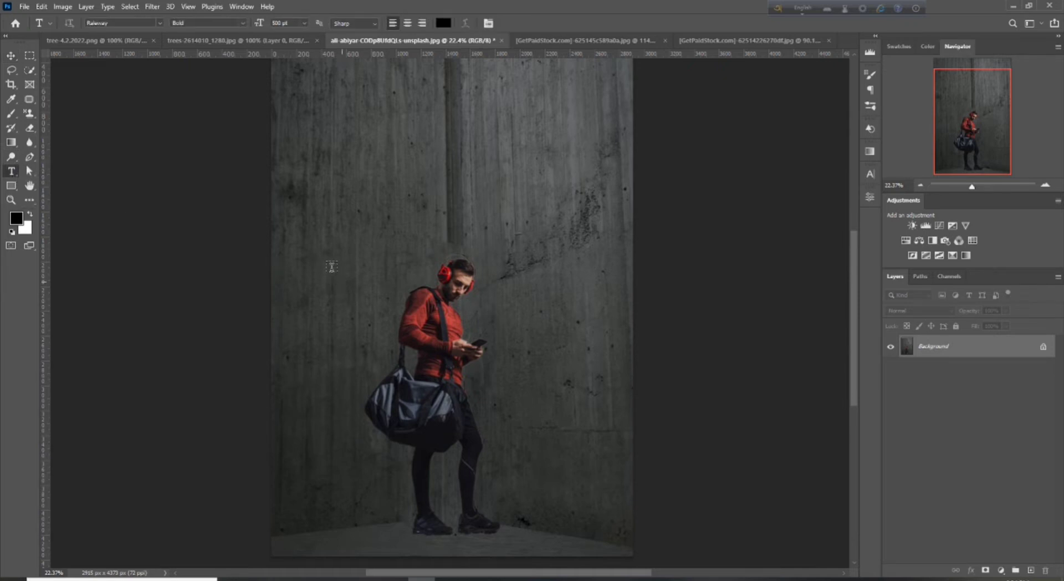
{"action": "left_click", "coordinate": [347, 287]}
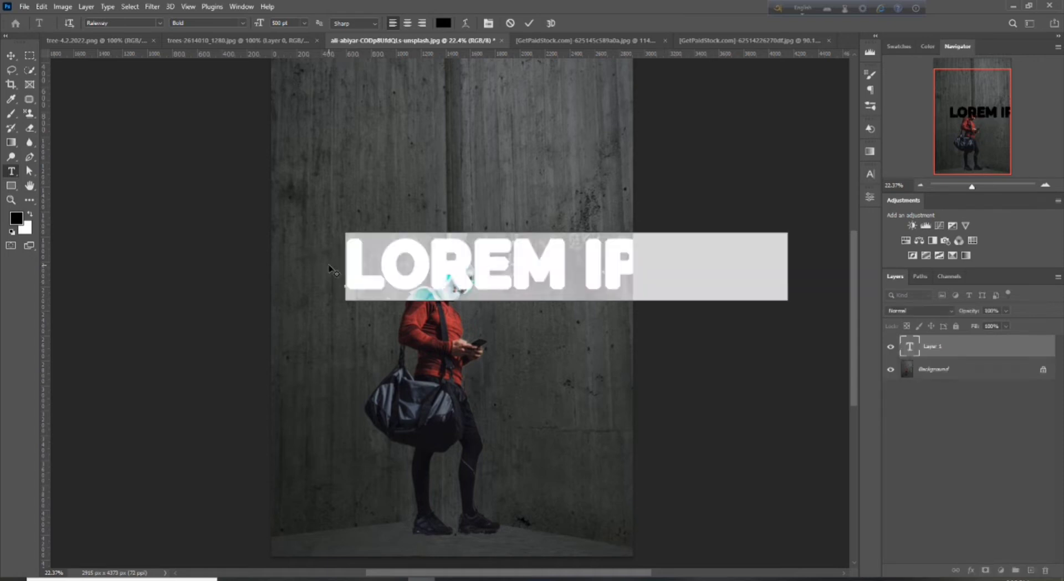
{"action": "type", "text": "PHOTO"}
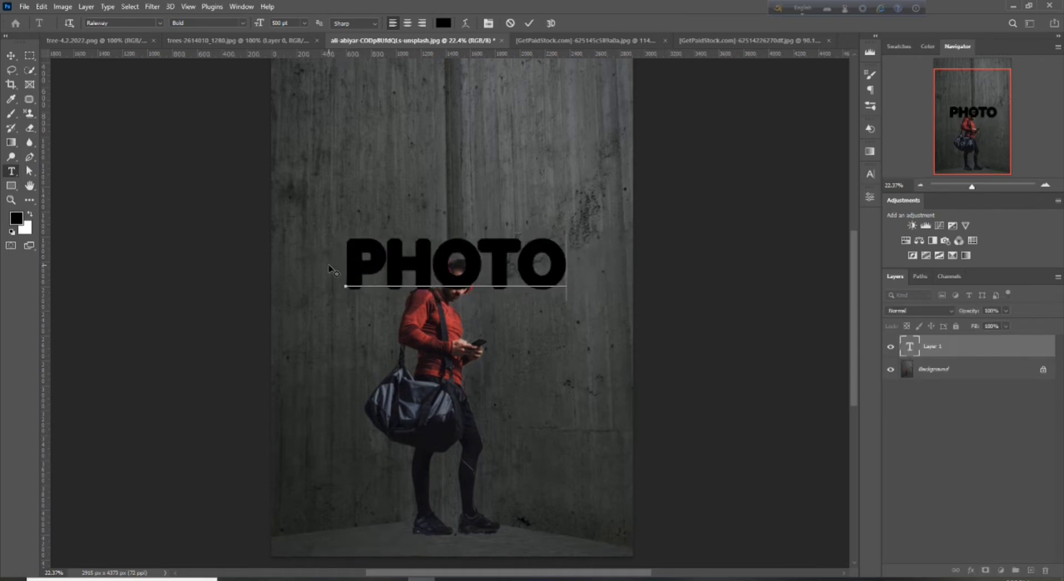
{"action": "type", "text": "SHOP"}
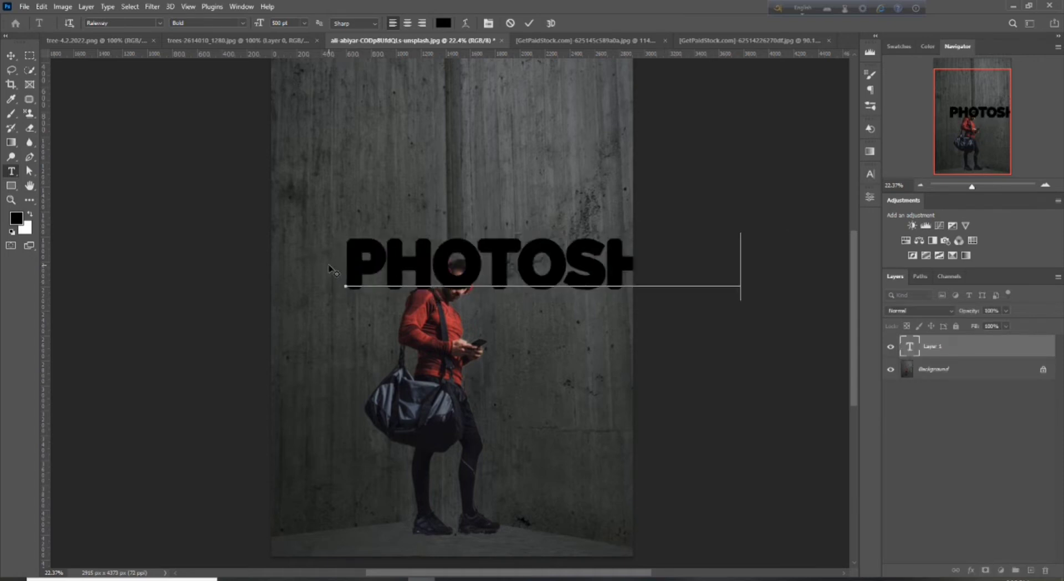
{"action": "key", "text": "Return"}
{"action": "type", "text": "TUT"}
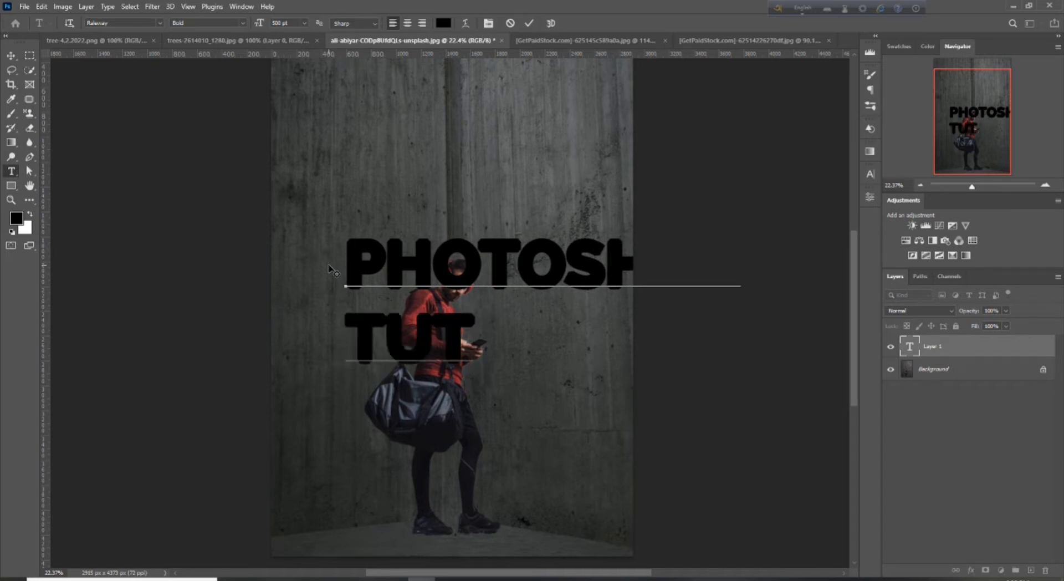
{"action": "type", "text": "ORIAL"}
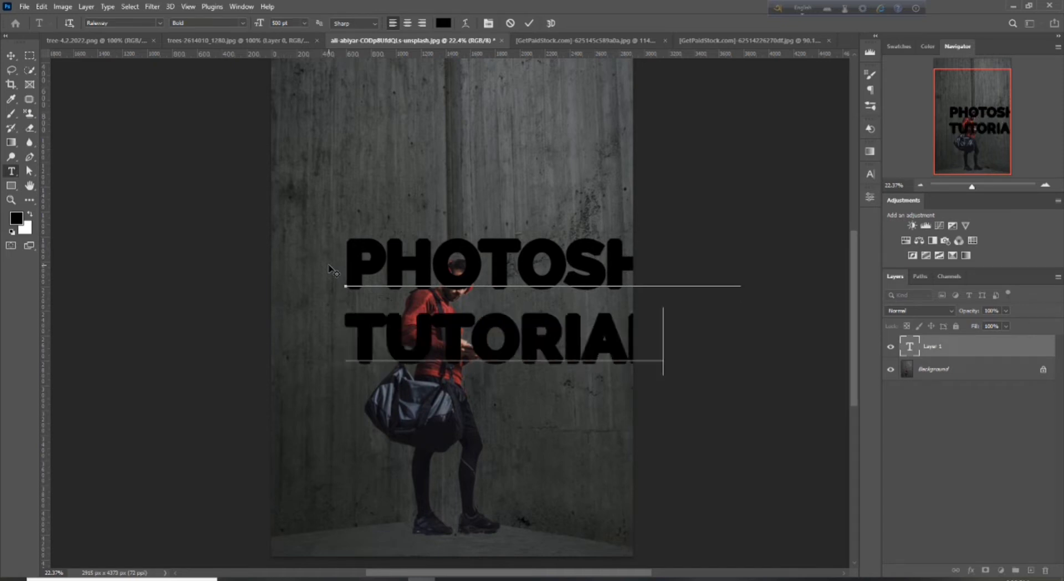
Step: Commit the text and move it up and left so it starts near the image's left edge
{"action": "left_click", "coordinate": [870, 177]}
{"action": "left_click", "coordinate": [11, 56]}
{"action": "left_click_drag", "start_coordinate": [464, 275], "coordinate": [403, 256]}
Step: Change the colour of the whole PHOTOSHOP TUTORIAL text to white (ffffff)
{"action": "double_click", "coordinate": [409, 255]}
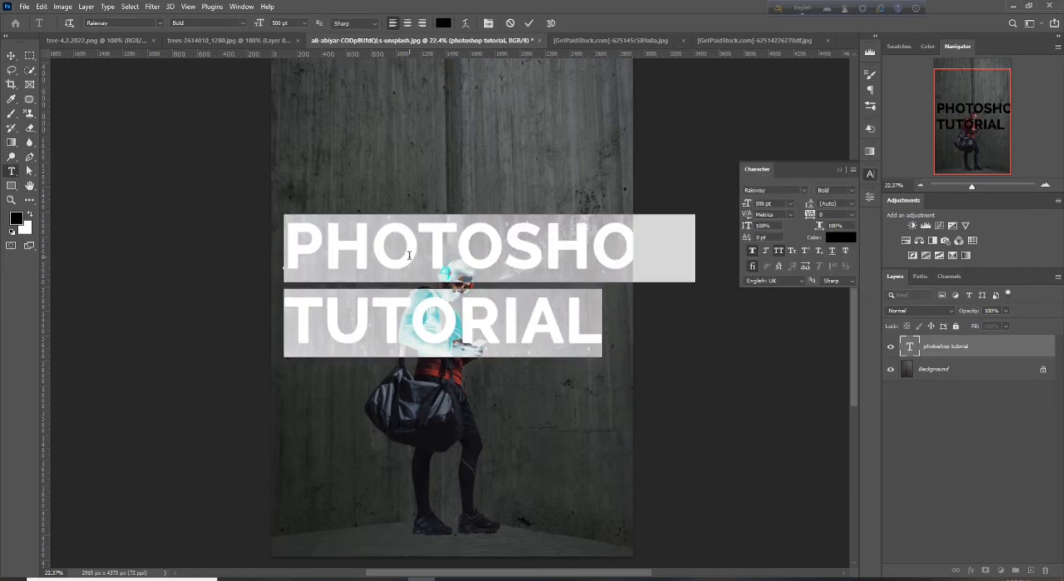
{"action": "key", "text": "ctrl+shift+b"}
{"action": "left_click", "coordinate": [848, 240]}
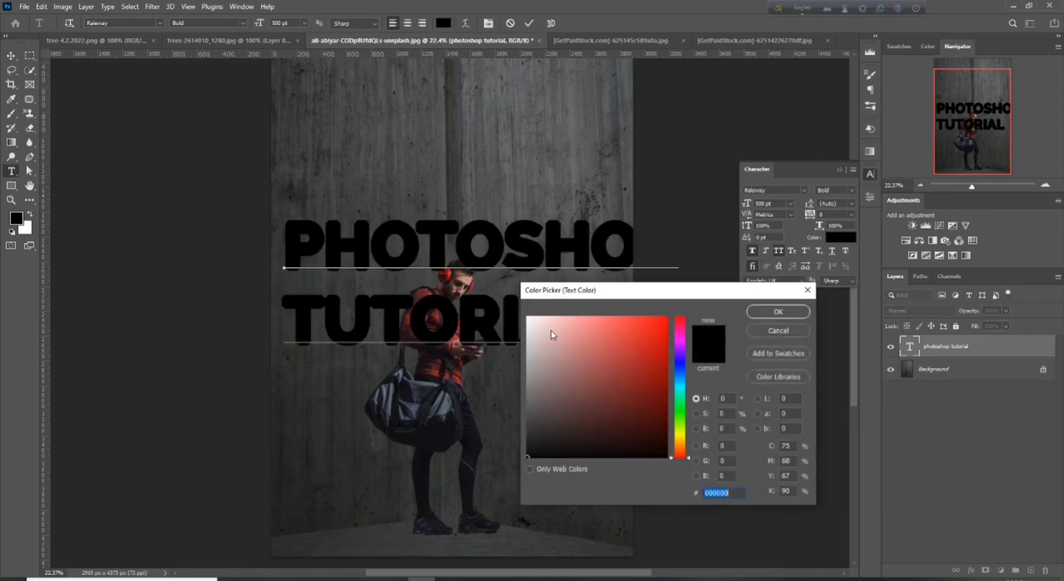
{"action": "left_click_drag", "start_coordinate": [543, 330], "coordinate": [527, 317]}
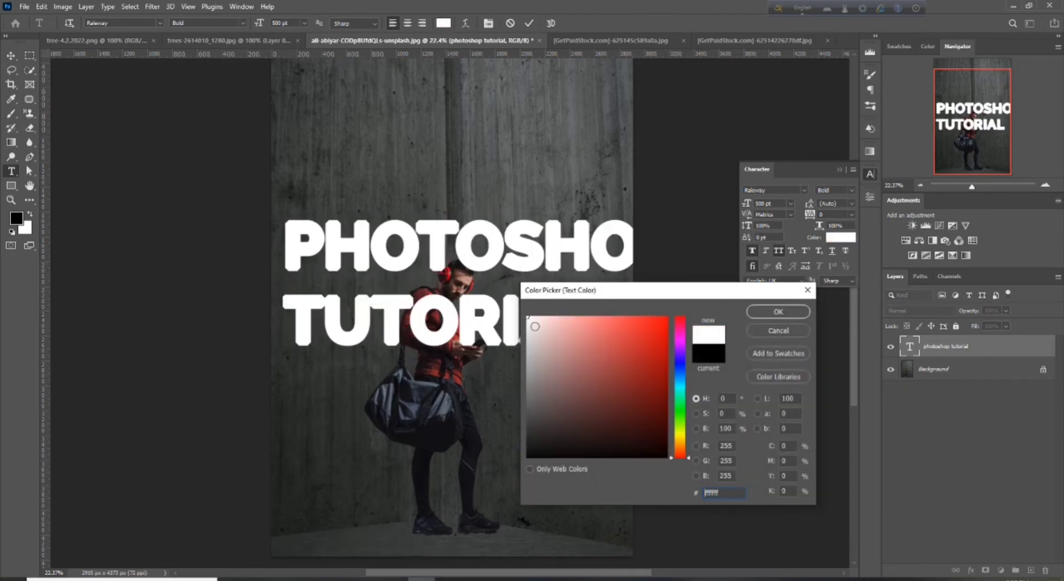
{"action": "left_click", "coordinate": [778, 312]}
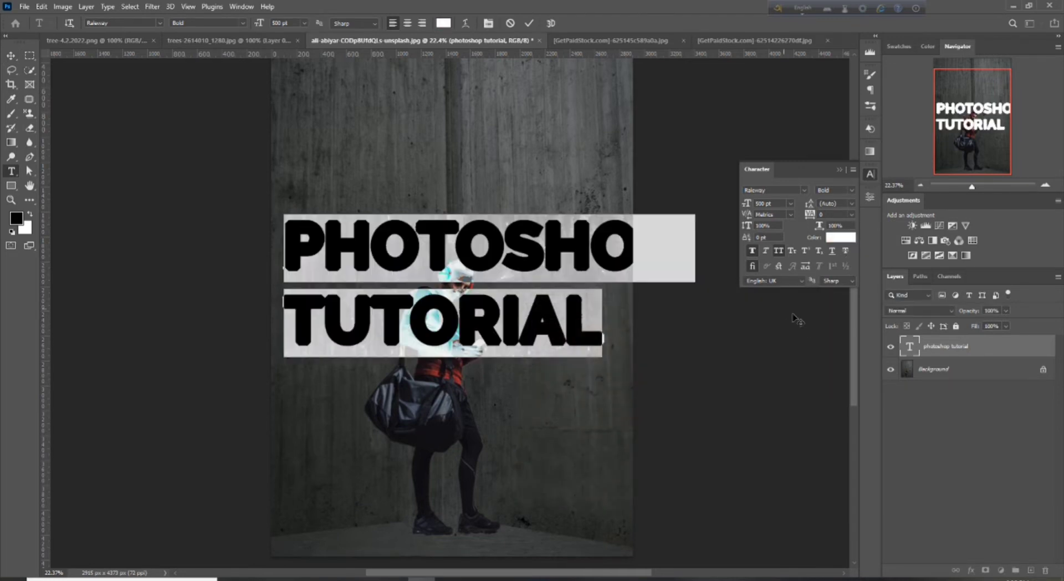
{"action": "left_click", "coordinate": [529, 23]}
Step: Scale the text to about 83% width and 84% height so it fits the image, and shift it slightly up and right
{"action": "key", "text": "v"}
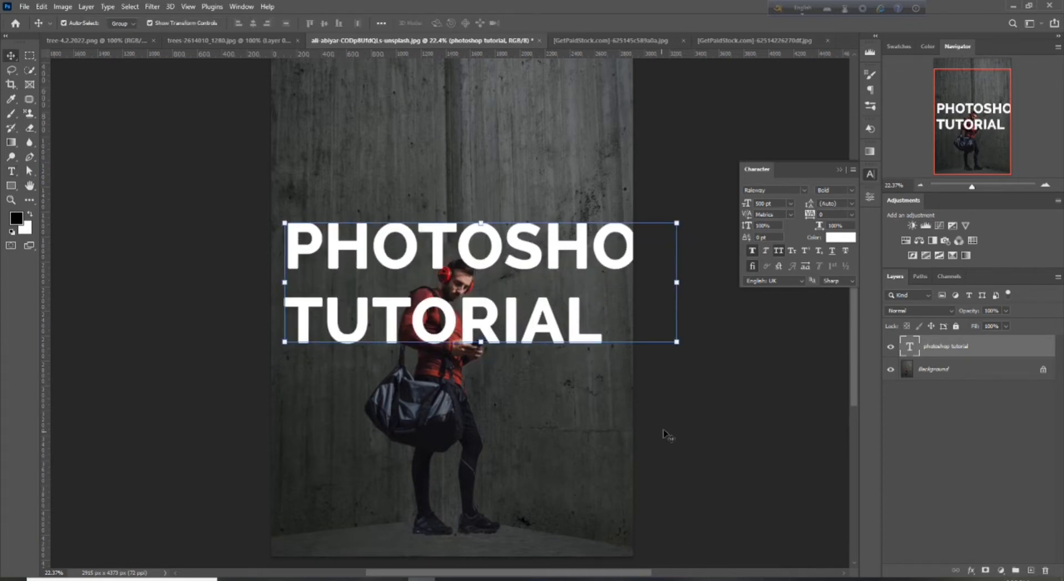
{"action": "key", "text": "ctrl+t"}
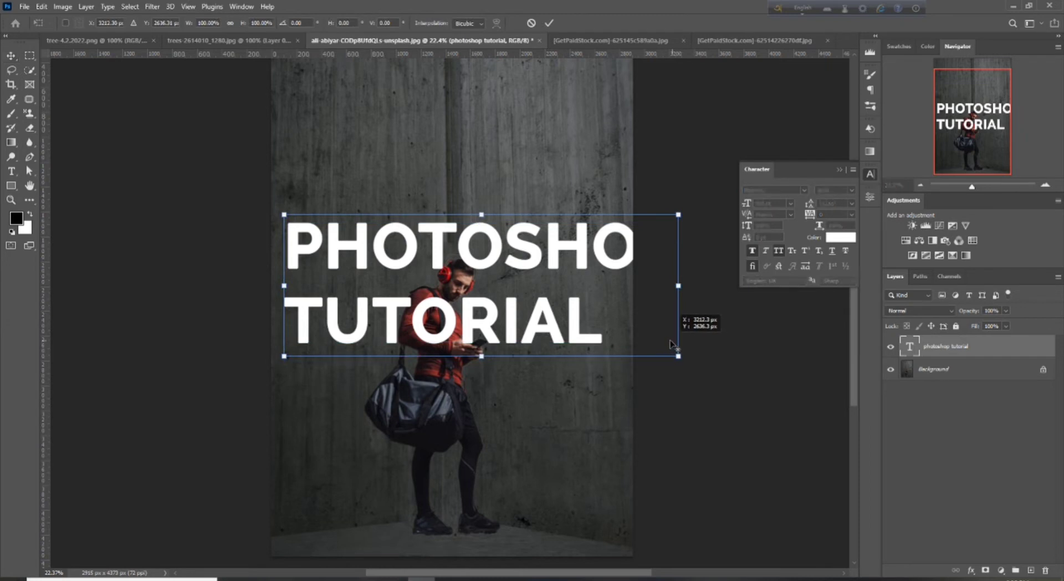
{"action": "left_click_drag", "start_coordinate": [676, 356], "coordinate": [611, 333]}
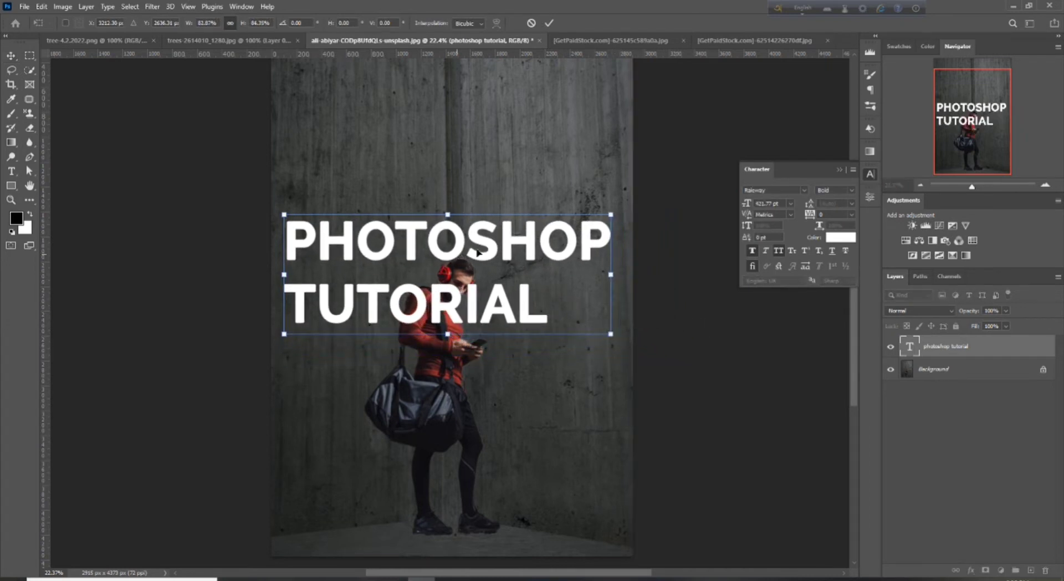
{"action": "left_click_drag", "start_coordinate": [487, 253], "coordinate": [502, 234]}
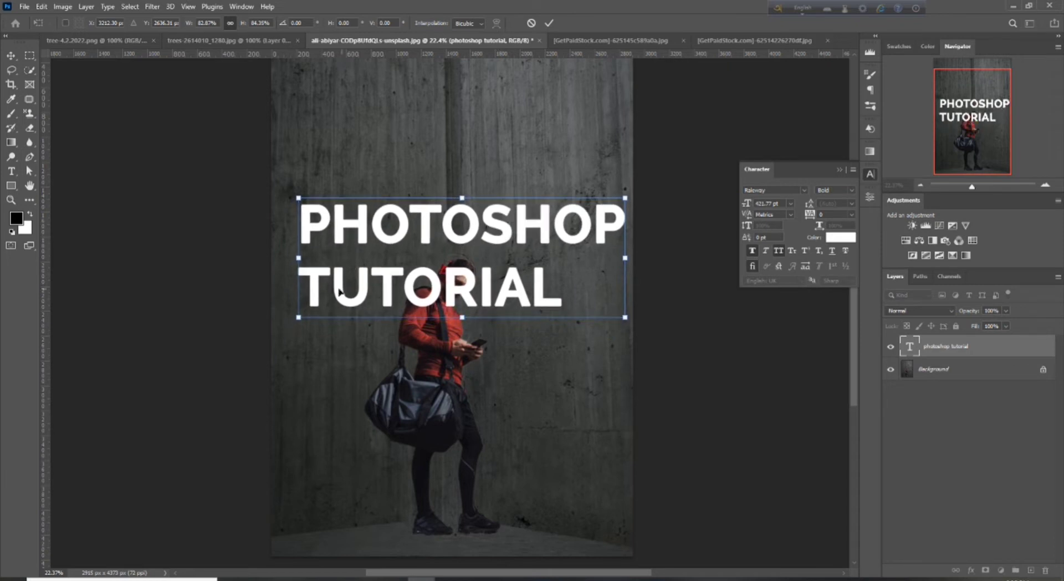
{"action": "key", "text": "Return"}
Step: Insert spaces before TUTORIAL to centre the word beneath PHOTOSHOP
{"action": "double_click", "coordinate": [315, 286]}
{"action": "left_click", "coordinate": [297, 271]}
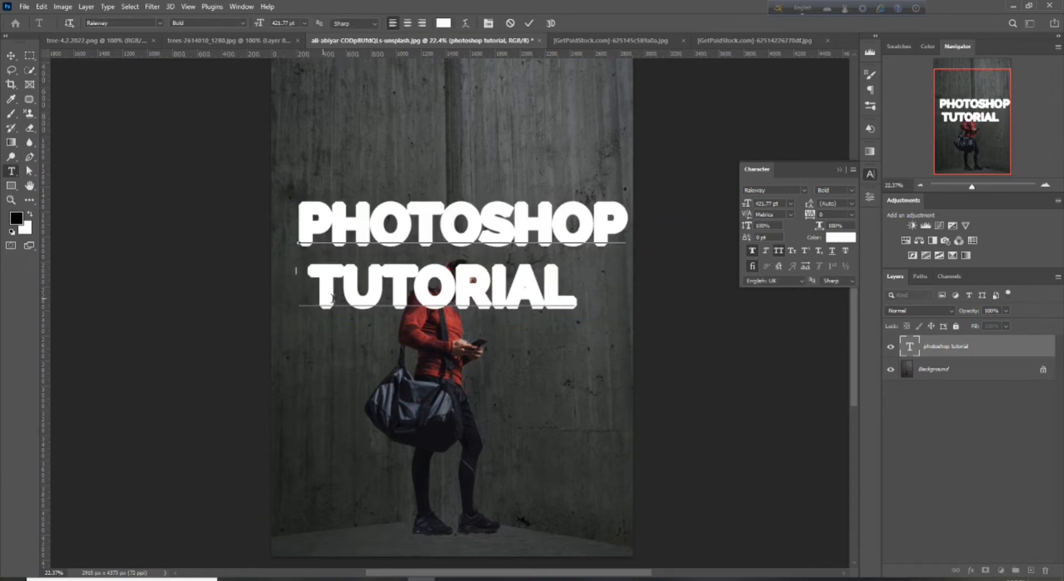
{"action": "left_click", "coordinate": [530, 23]}
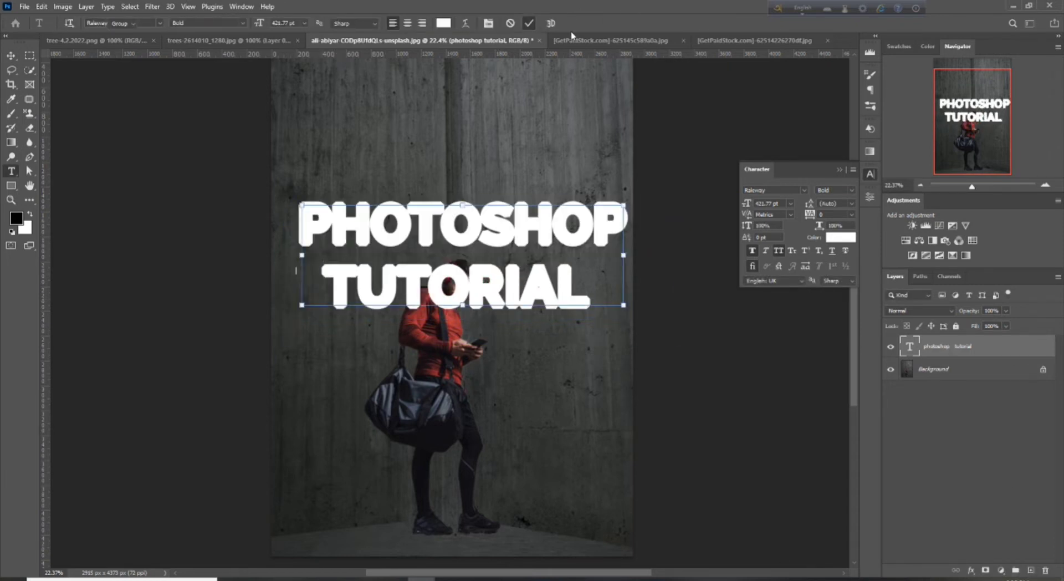
Step: Stretch the text to about 104% width and 142% height and centre it horizontally on the image
{"action": "left_click_drag", "start_coordinate": [463, 205], "coordinate": [462, 161]}
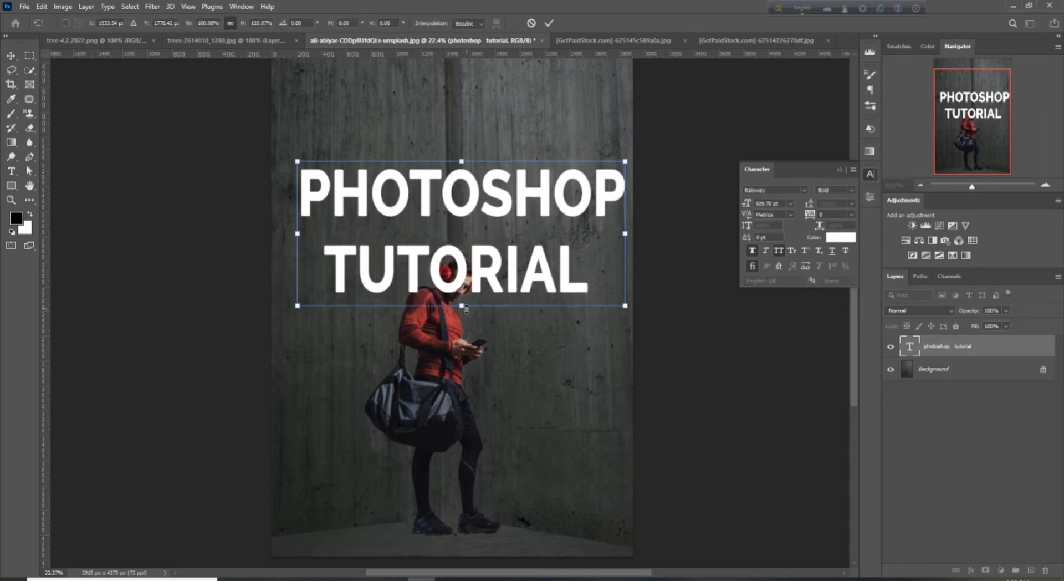
{"action": "left_click_drag", "start_coordinate": [466, 308], "coordinate": [465, 316]}
{"action": "left_click_drag", "start_coordinate": [293, 237], "coordinate": [280, 237]}
{"action": "left_click_drag", "start_coordinate": [456, 217], "coordinate": [454, 239]}
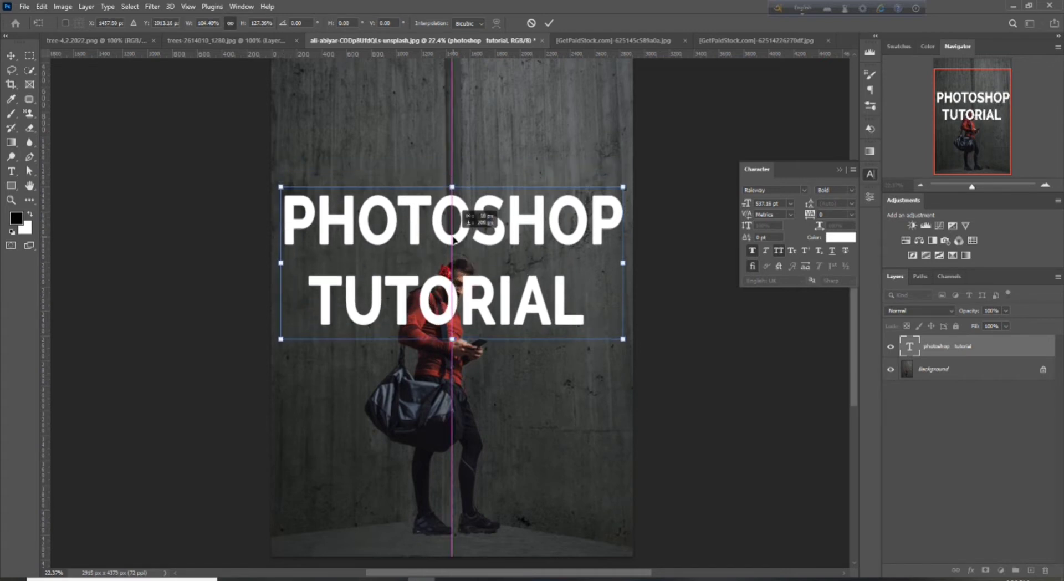
{"action": "left_click_drag", "start_coordinate": [451, 188], "coordinate": [452, 174]}
{"action": "left_click_drag", "start_coordinate": [452, 339], "coordinate": [453, 342]}
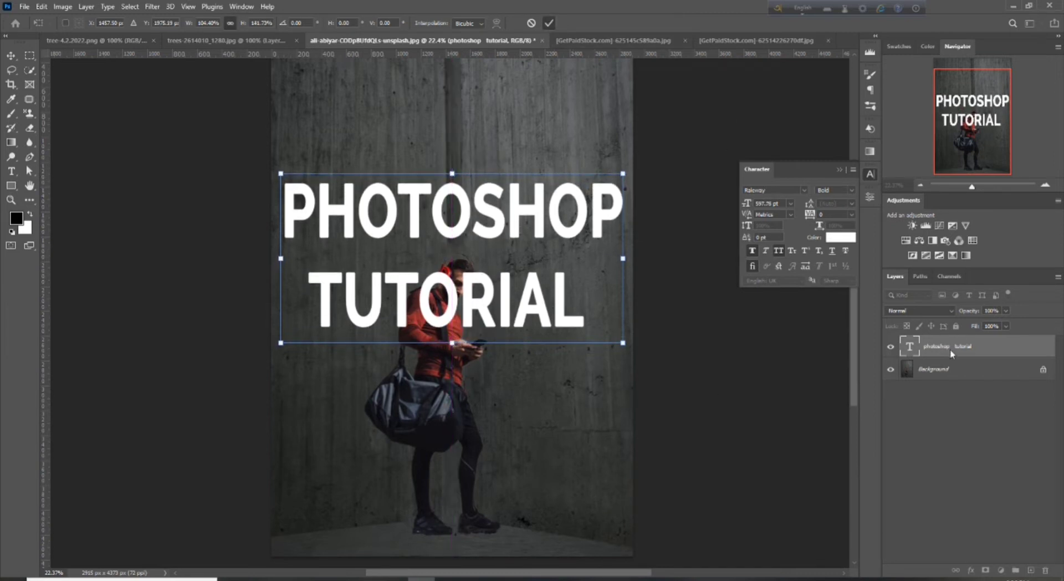
{"action": "left_click", "coordinate": [548, 23]}
Step: Select the pixels of the text layer and clear the selection again
{"action": "right_click", "coordinate": [910, 346]}
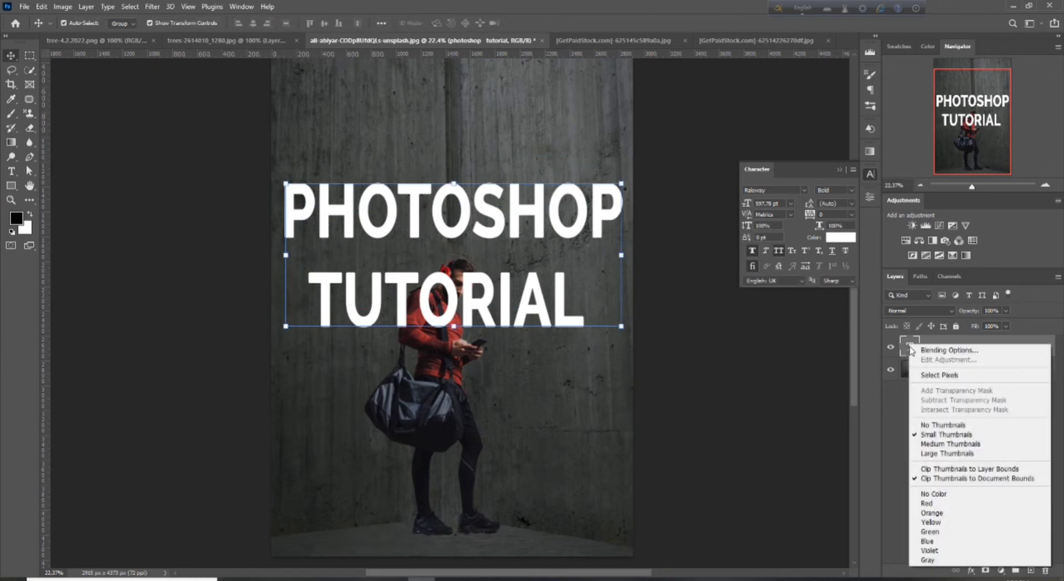
{"action": "left_click", "coordinate": [929, 375]}
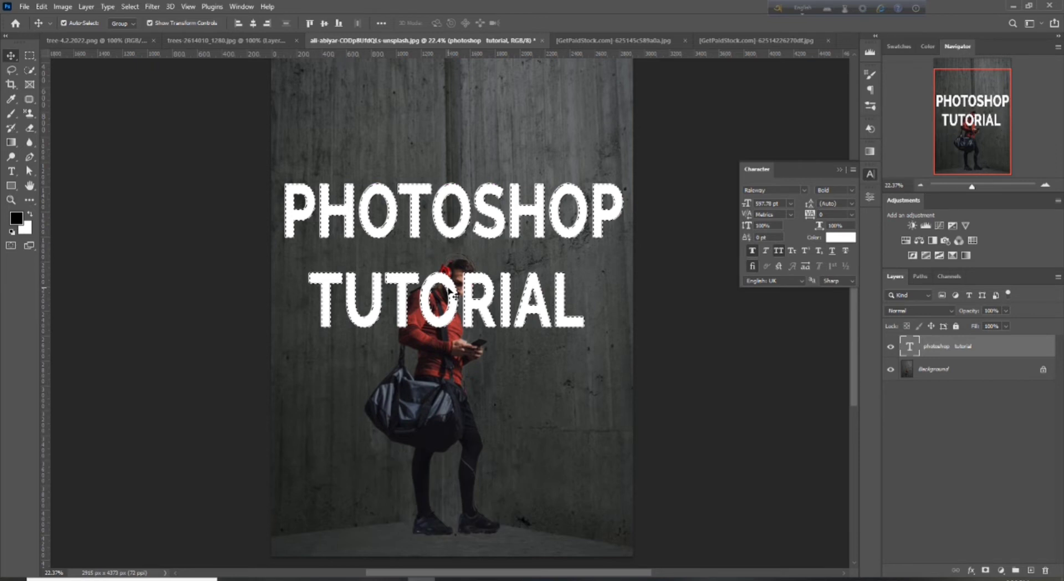
{"action": "key", "text": "ctrl+d"}
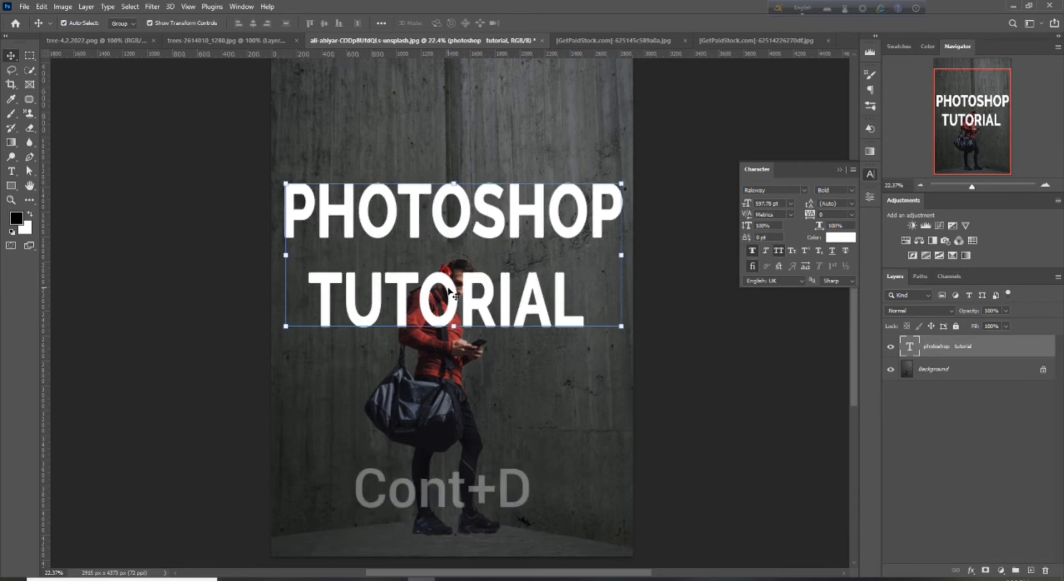
Step: Hide the text layer and create a new empty layer directly above the Background
{"action": "left_click", "coordinate": [840, 169]}
{"action": "left_click", "coordinate": [891, 347]}
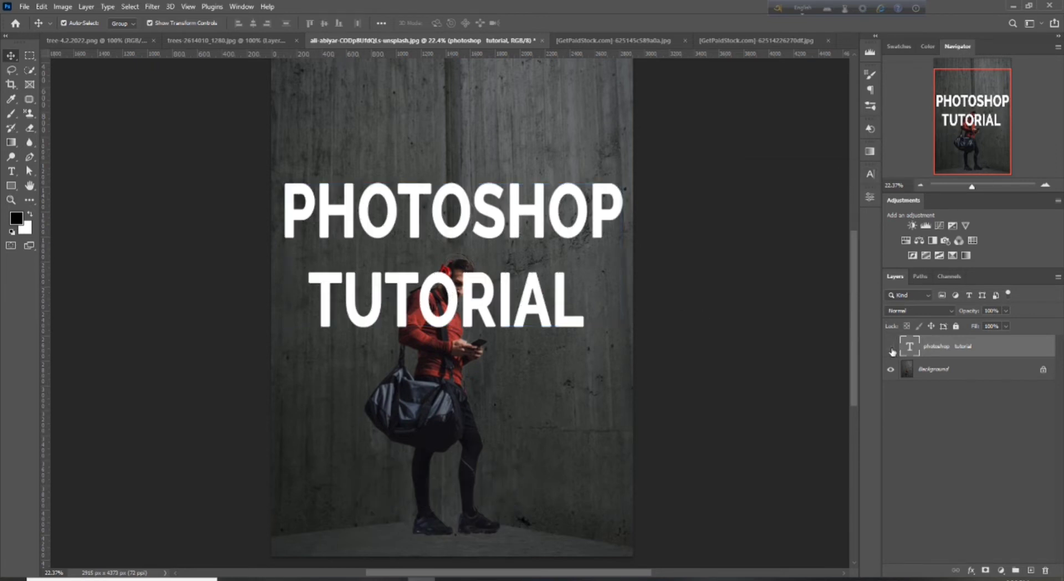
{"action": "left_click", "coordinate": [933, 371]}
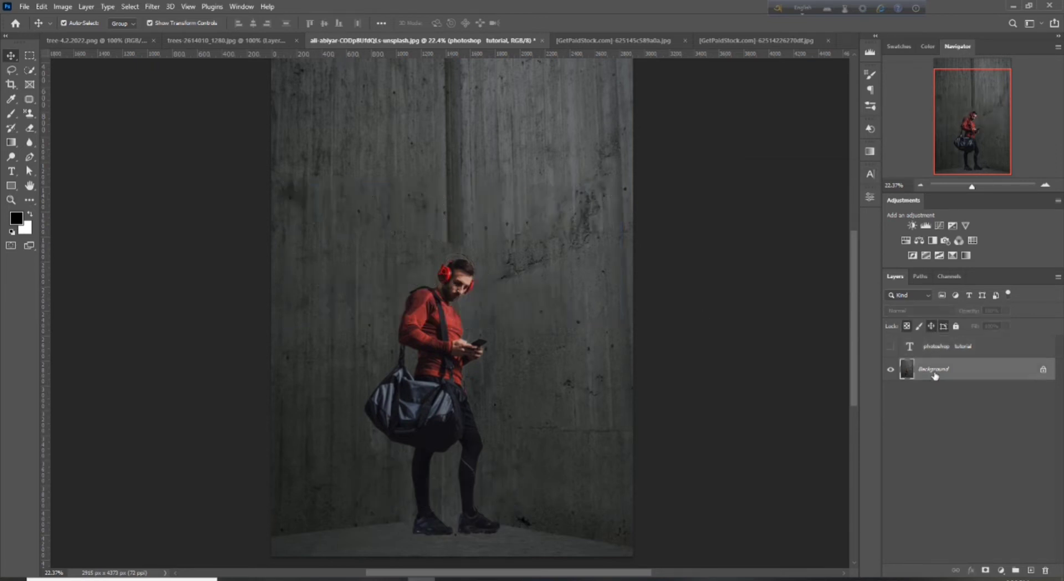
{"action": "left_click", "coordinate": [1030, 570]}
{"action": "scroll", "coordinate": [185, 12], "scroll_direction": "up", "scroll_amount": 1}
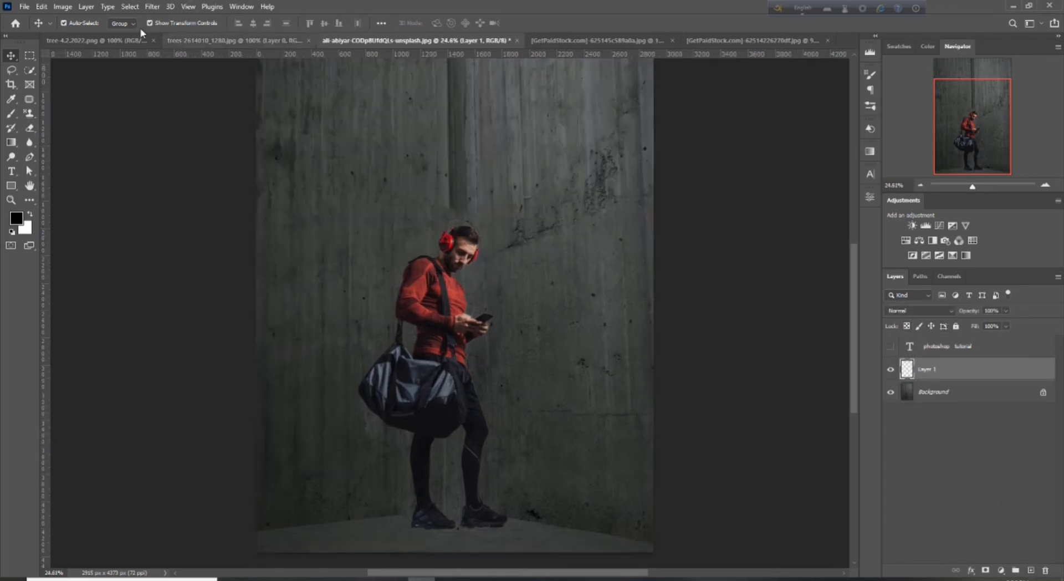
Step: In the Vanishing Point filter, outline the left wall with a four-corner perspective plane and lower its upper-left corner to match the perspective
{"action": "left_click", "coordinate": [153, 7]}
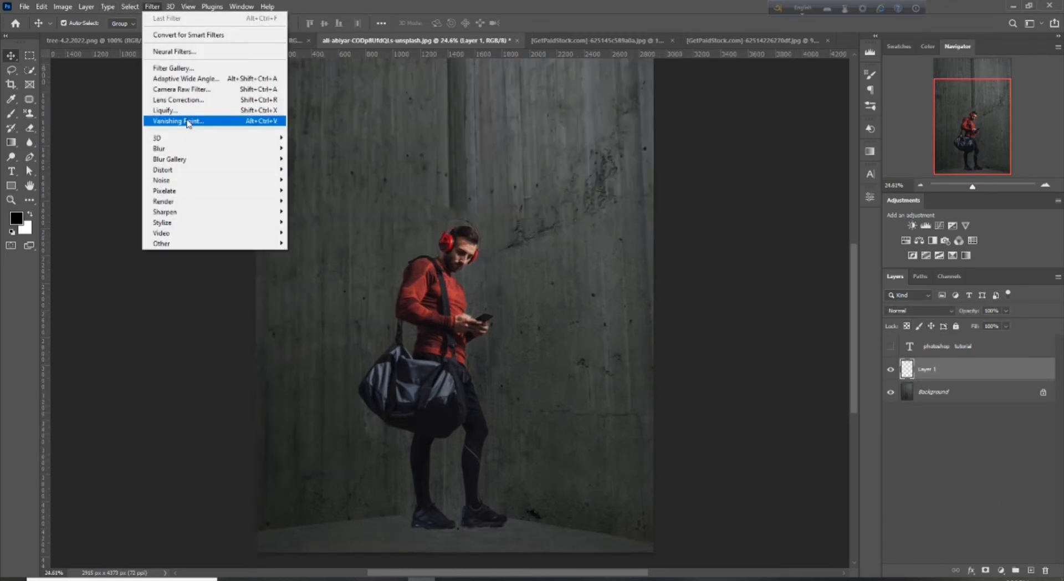
{"action": "left_click", "coordinate": [189, 123]}
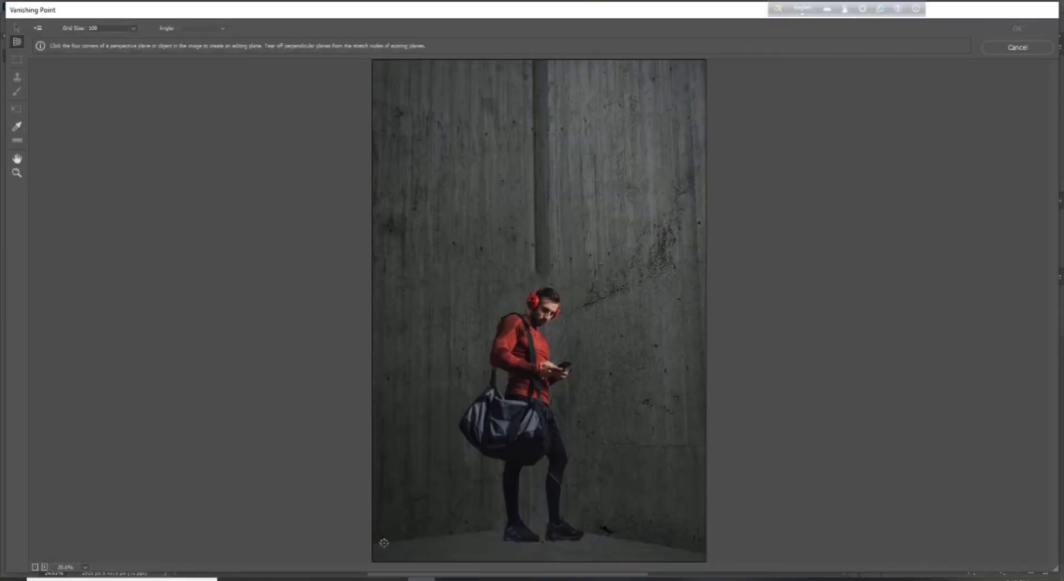
{"action": "left_click", "coordinate": [384, 541]}
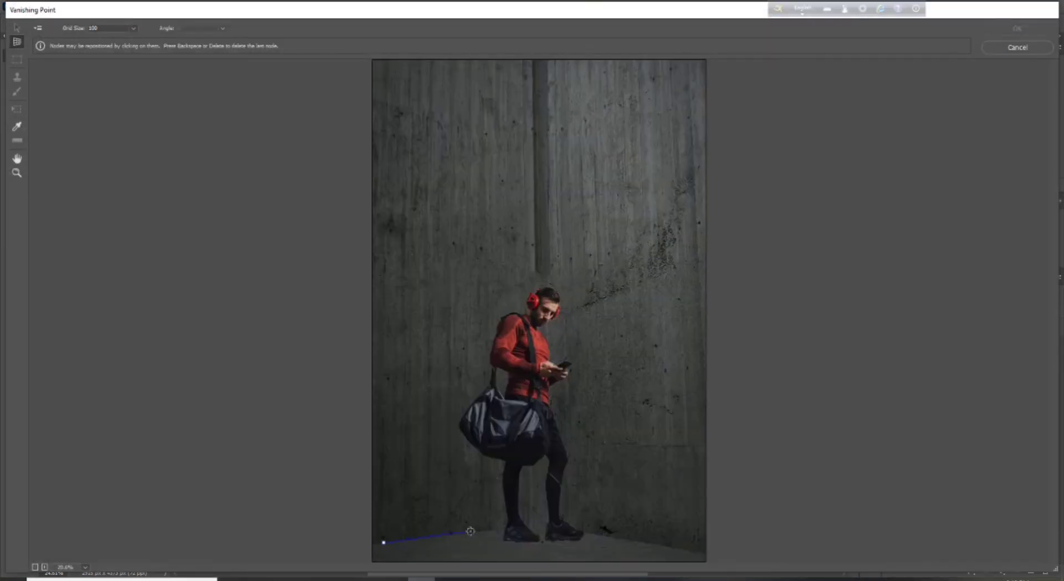
{"action": "left_click", "coordinate": [531, 524]}
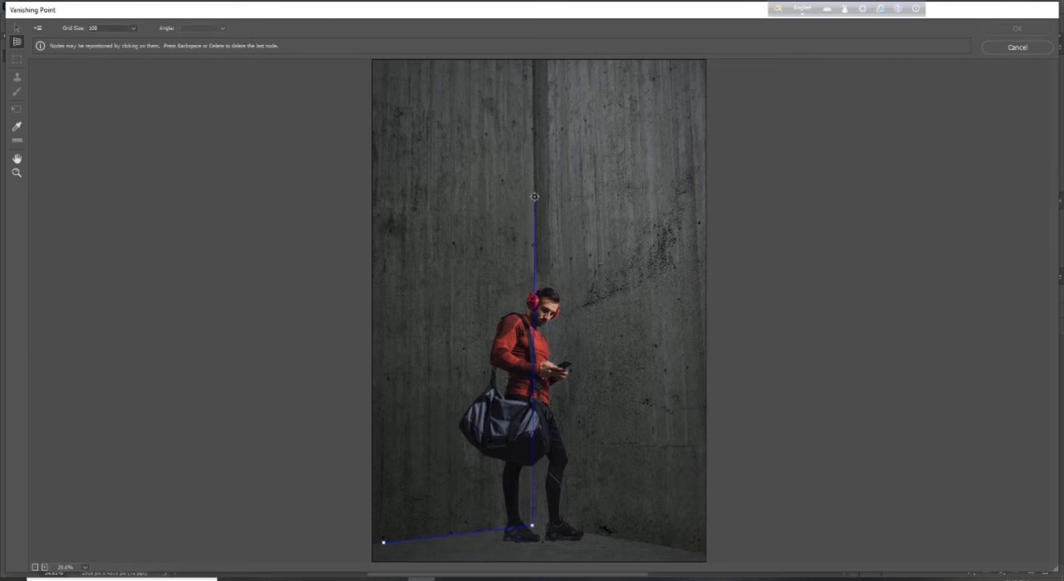
{"action": "left_click", "coordinate": [386, 147]}
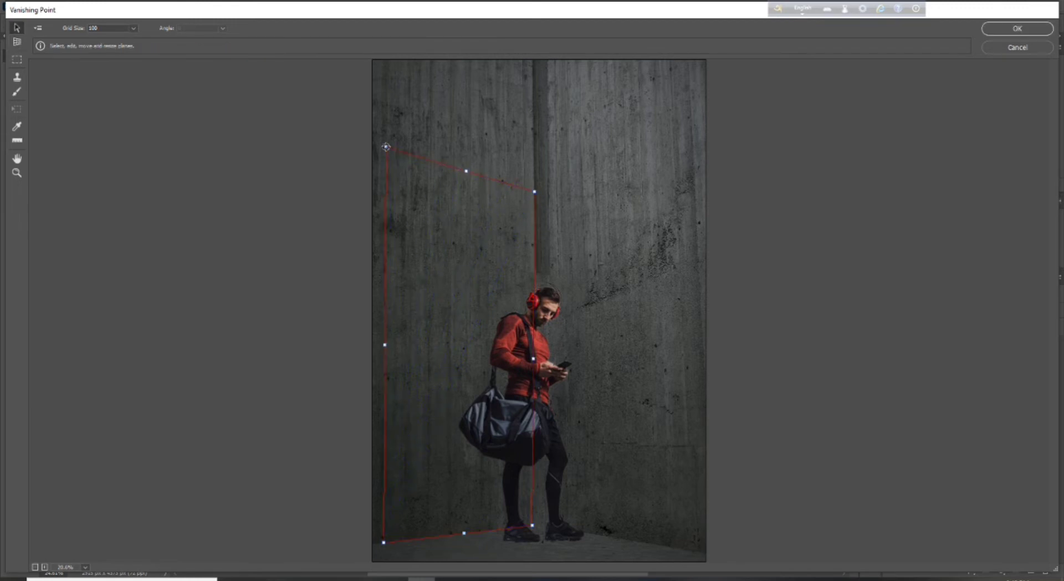
{"action": "left_click", "coordinate": [17, 41]}
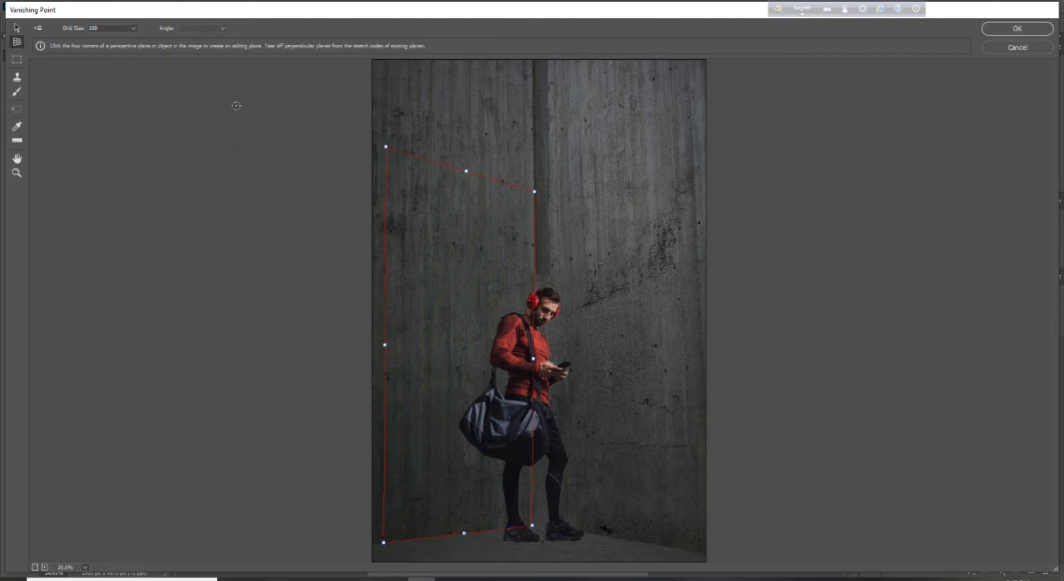
{"action": "left_click_drag", "start_coordinate": [385, 148], "coordinate": [384, 180]}
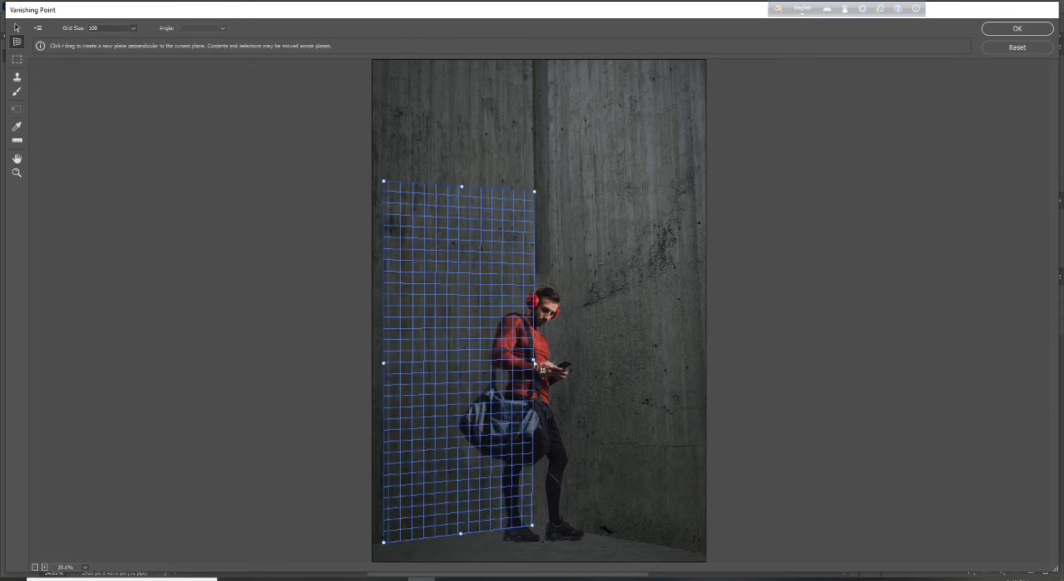
Step: Pull a perpendicular perspective plane from the left plane's inner edge across the right wall and fit its two outer corners to that wall
{"action": "left_click_drag", "start_coordinate": [533, 362], "coordinate": [773, 402]}
{"action": "left_click", "coordinate": [16, 173]}
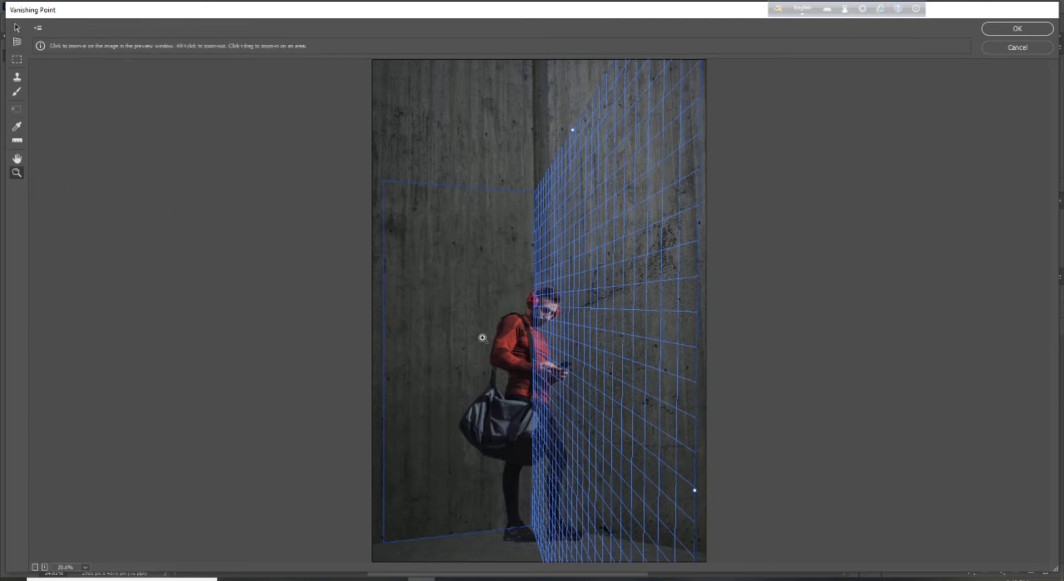
{"action": "left_click", "coordinate": [484, 338], "text": "alt"}
{"action": "left_click", "coordinate": [482, 338], "text": "alt"}
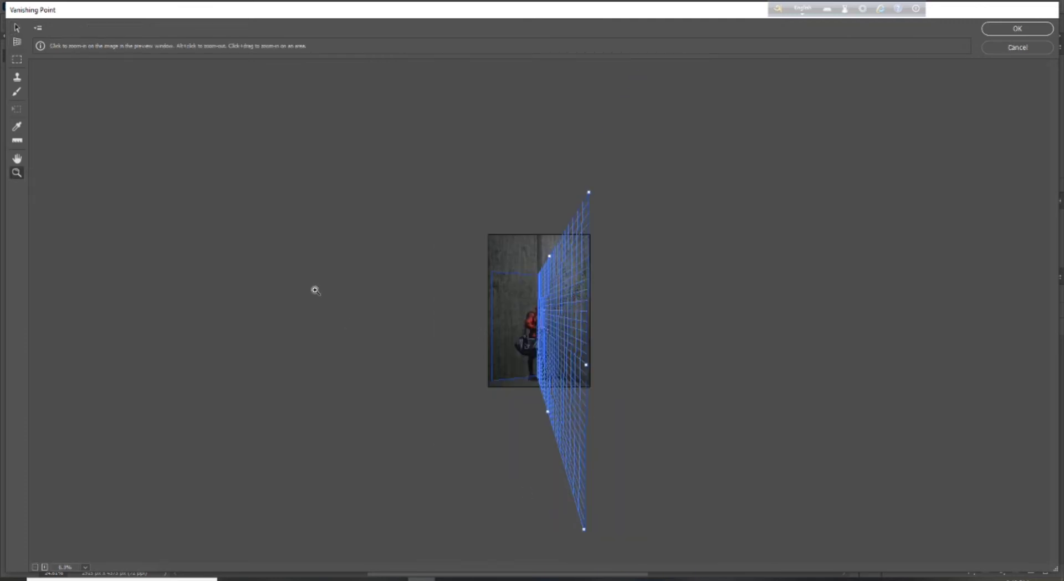
{"action": "left_click", "coordinate": [17, 42]}
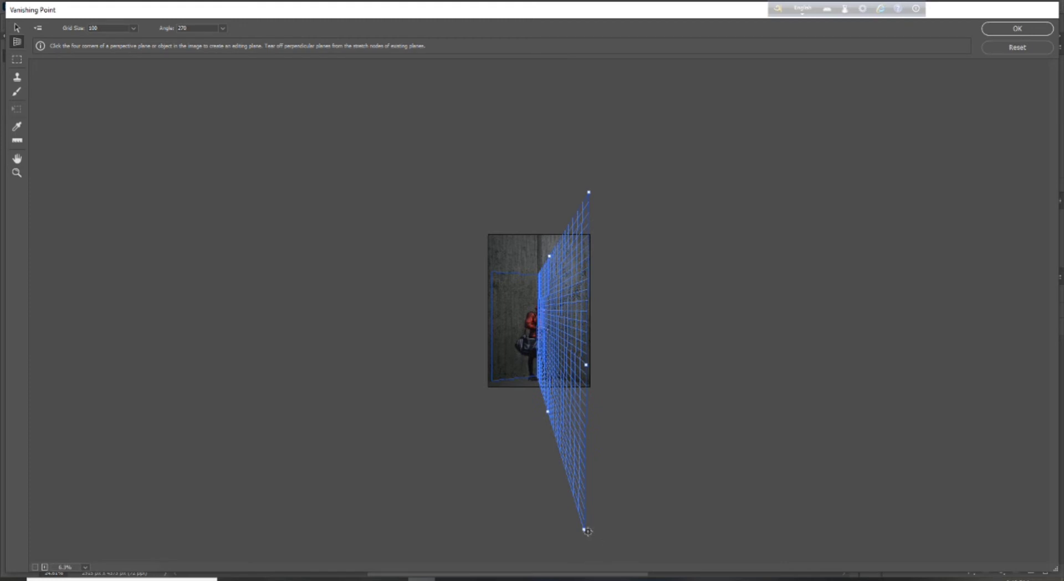
{"action": "left_click_drag", "start_coordinate": [584, 531], "coordinate": [605, 410]}
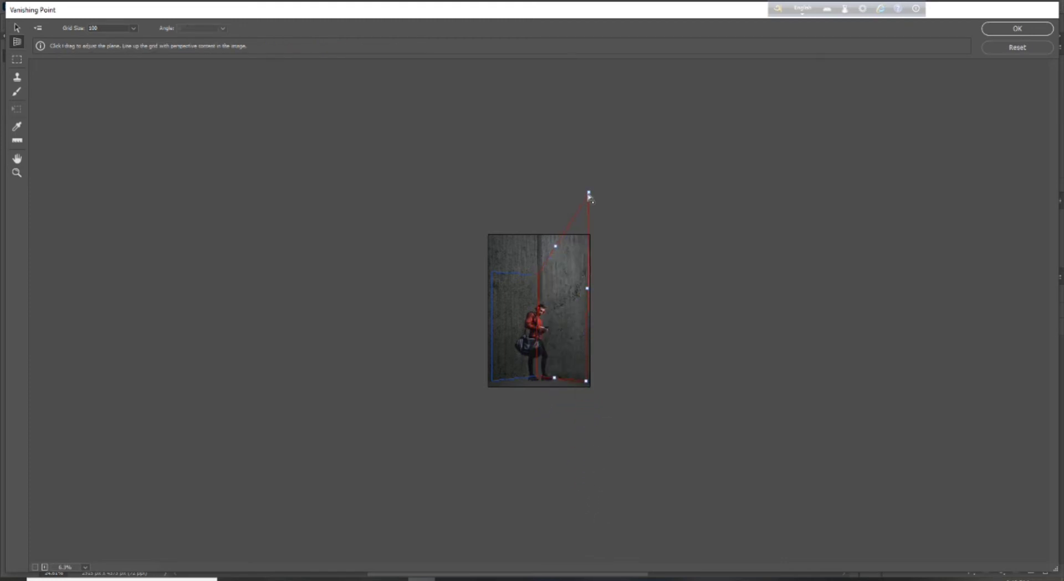
{"action": "left_click_drag", "start_coordinate": [590, 194], "coordinate": [598, 269]}
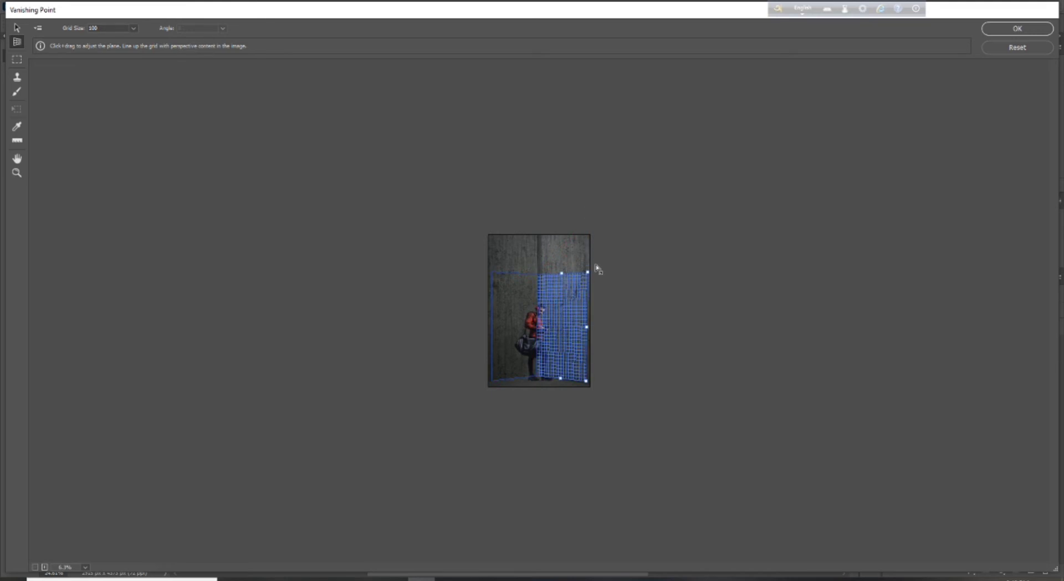
Step: Paste the copied PHOTOSHOP TUTORIAL text into the Vanishing Point filter and move it onto the two wall planes
{"action": "left_click", "coordinate": [17, 173]}
{"action": "left_click", "coordinate": [521, 329]}
{"action": "left_click", "coordinate": [521, 329]}
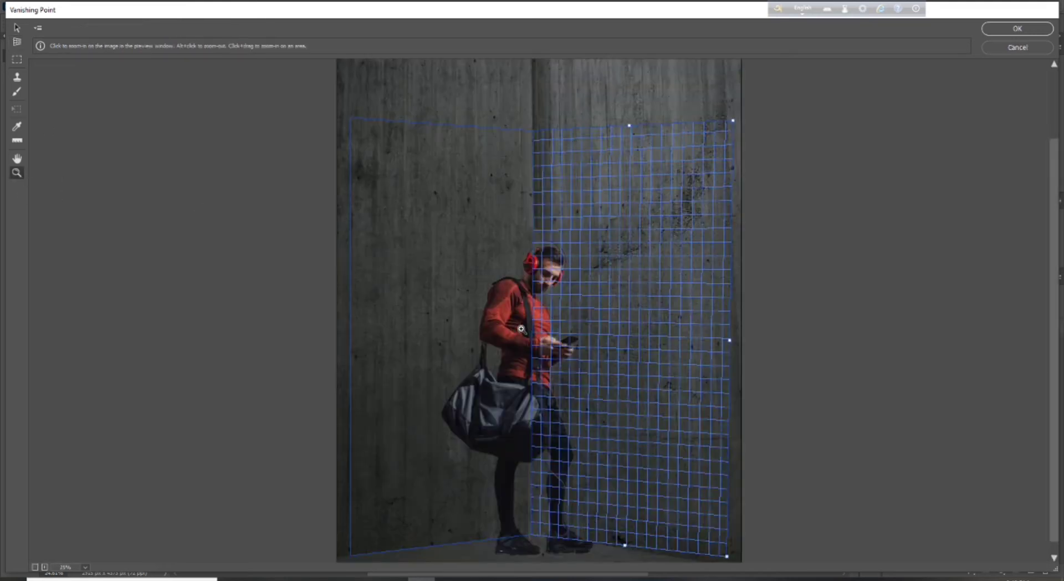
{"action": "scroll", "coordinate": [525, 328], "scroll_direction": "down", "scroll_amount": 1}
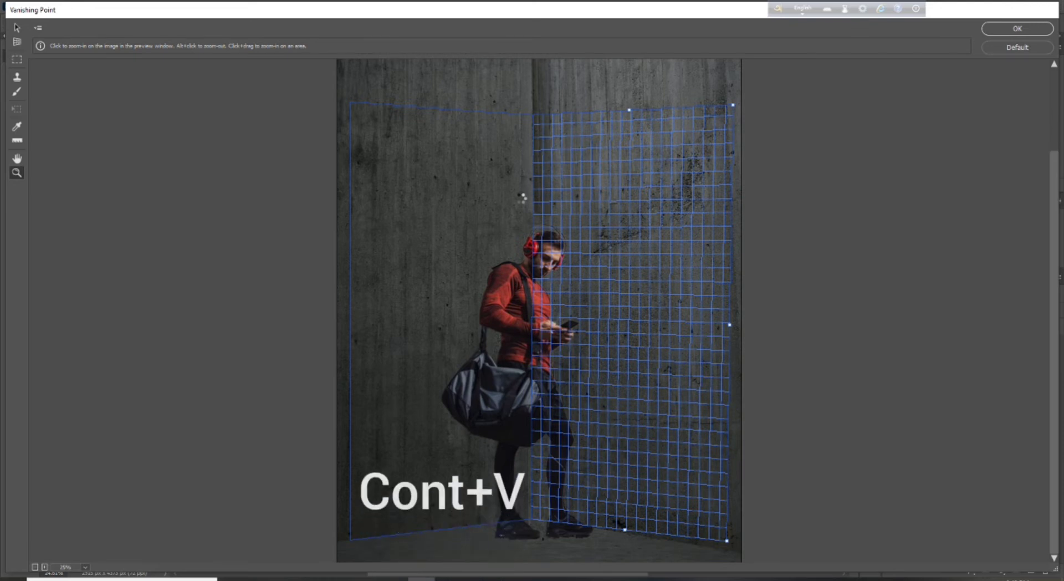
{"action": "key", "text": "ctrl+v"}
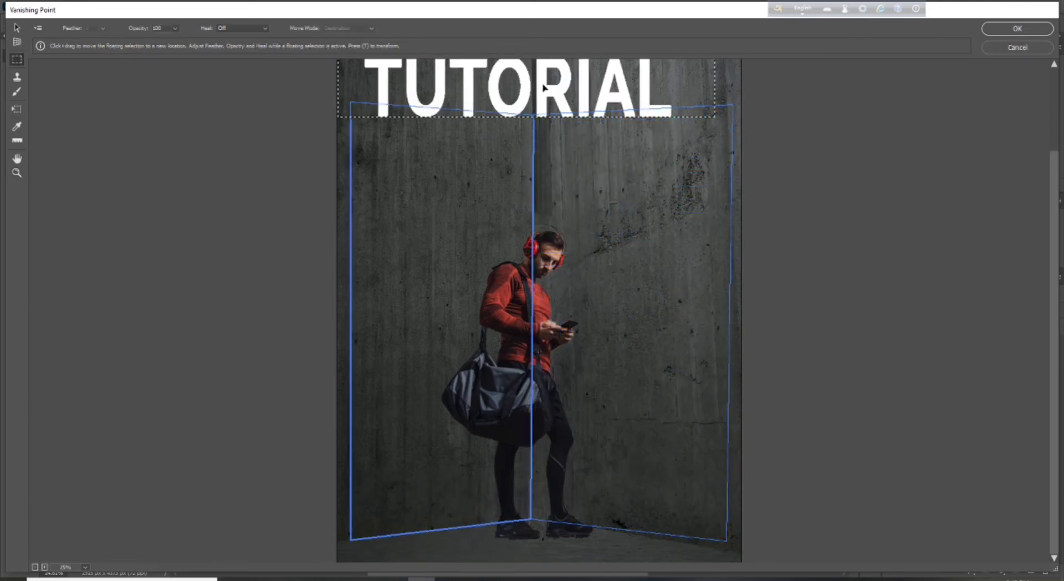
{"action": "left_click_drag", "start_coordinate": [543, 88], "coordinate": [550, 365]}
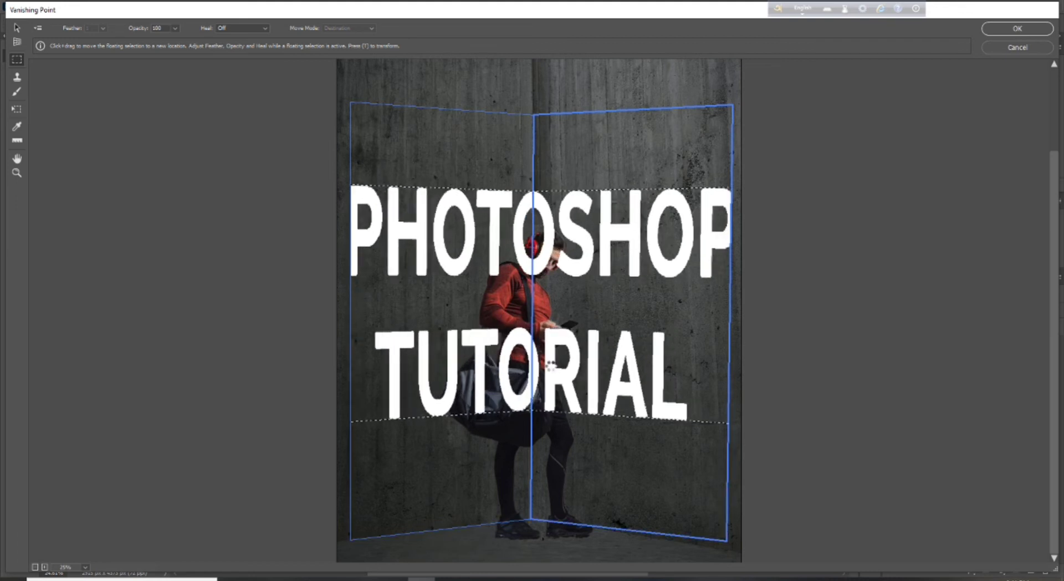
Step: Scale the pasted text down slightly, centre it across the wall corner behind the man, and apply the Vanishing Point filter
{"action": "key", "text": "t"}
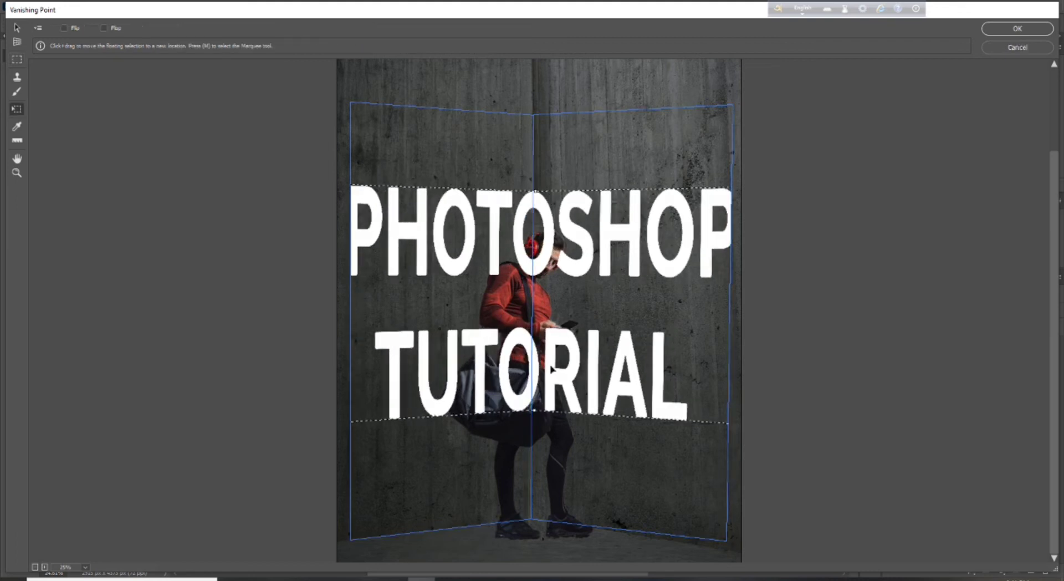
{"action": "left_click_drag", "start_coordinate": [406, 231], "coordinate": [442, 242]}
{"action": "left_click_drag", "start_coordinate": [382, 195], "coordinate": [416, 216]}
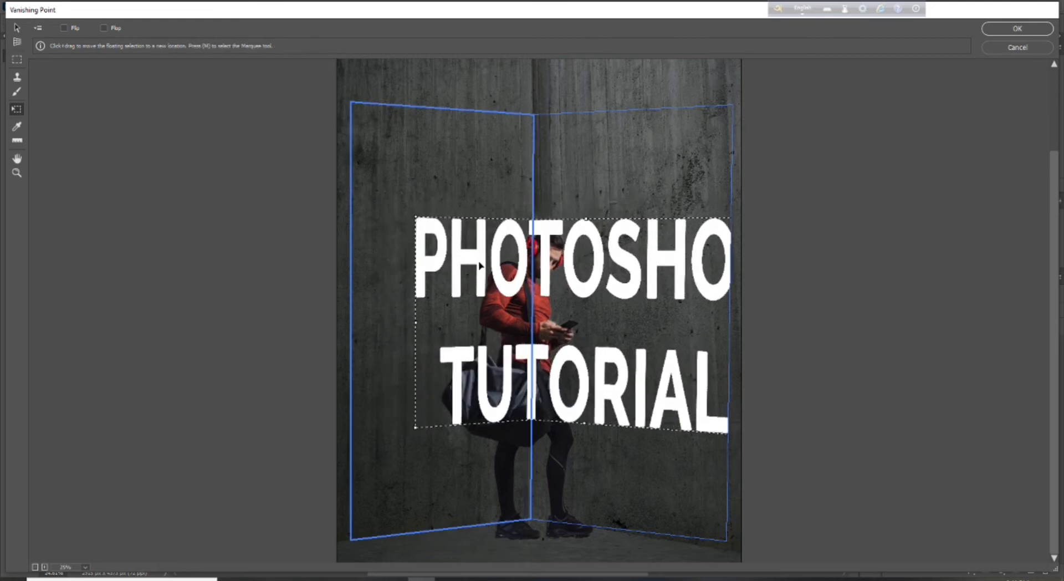
{"action": "left_click_drag", "start_coordinate": [478, 262], "coordinate": [426, 199]}
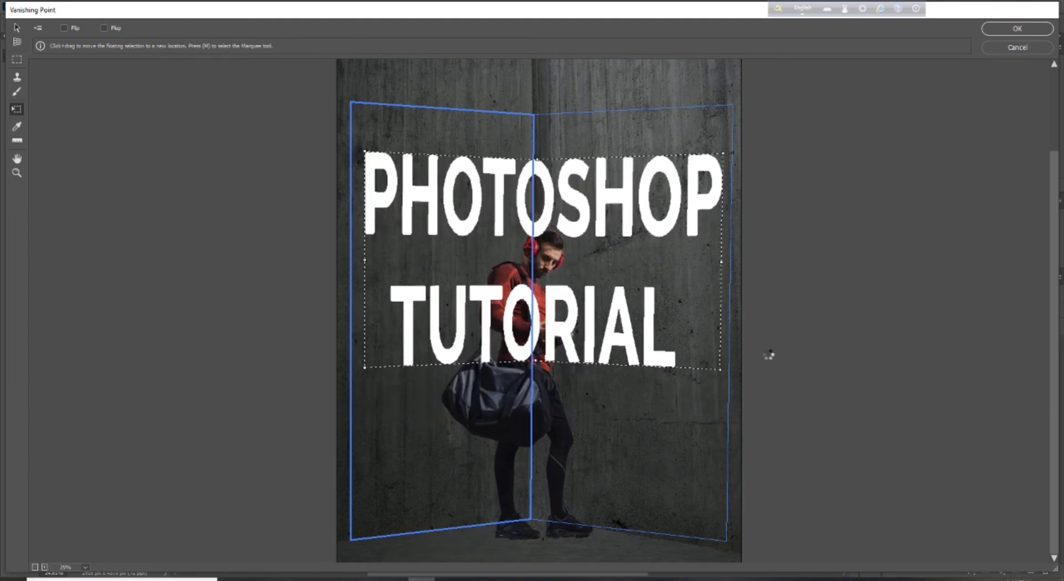
{"action": "left_click_drag", "start_coordinate": [718, 370], "coordinate": [700, 357]}
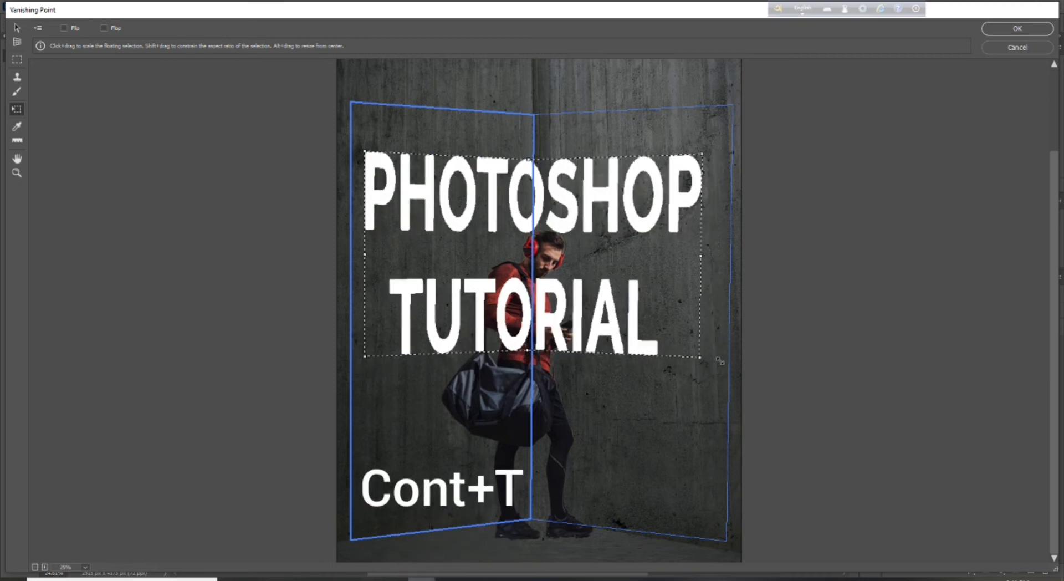
{"action": "left_click_drag", "start_coordinate": [602, 300], "coordinate": [617, 327]}
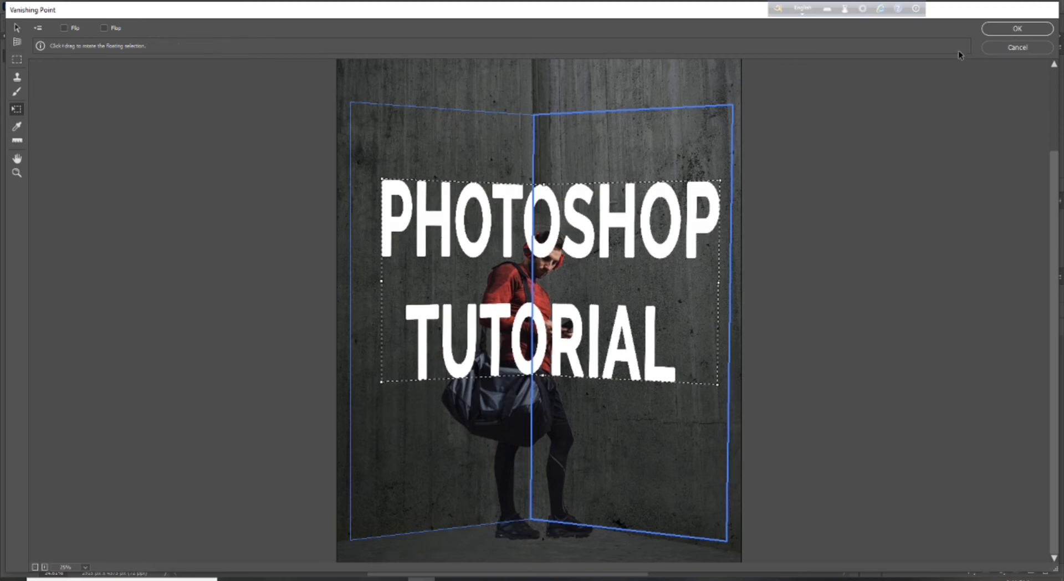
{"action": "left_click", "coordinate": [1007, 27]}
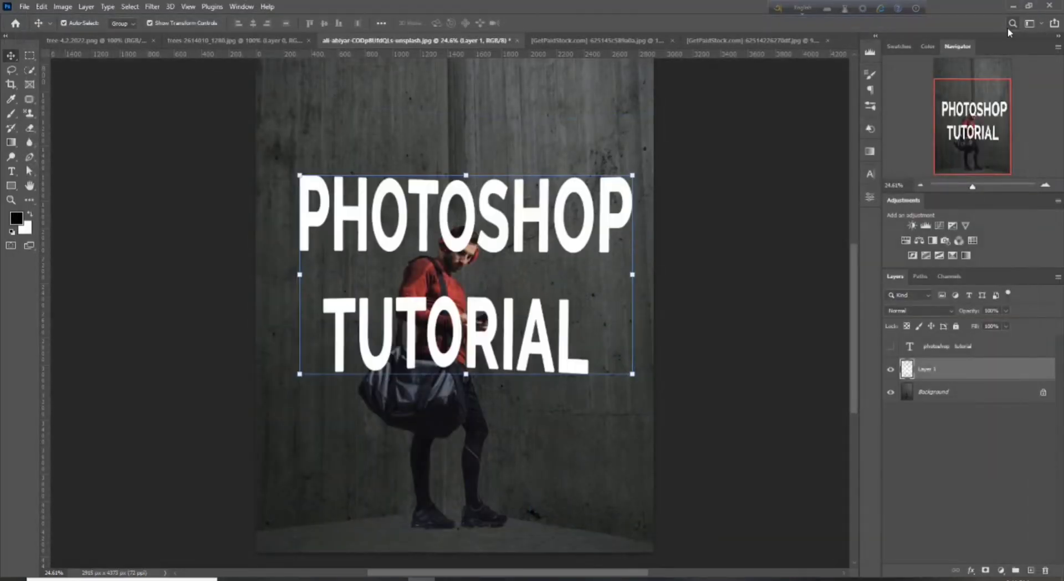
Step: Blend Layer 1 into the concrete by splitting the Underlying Layer black slider of Blend If to 0 / 147
{"action": "left_click", "coordinate": [727, 336]}
{"action": "left_click", "coordinate": [942, 370]}
{"action": "double_click", "coordinate": [964, 373]}
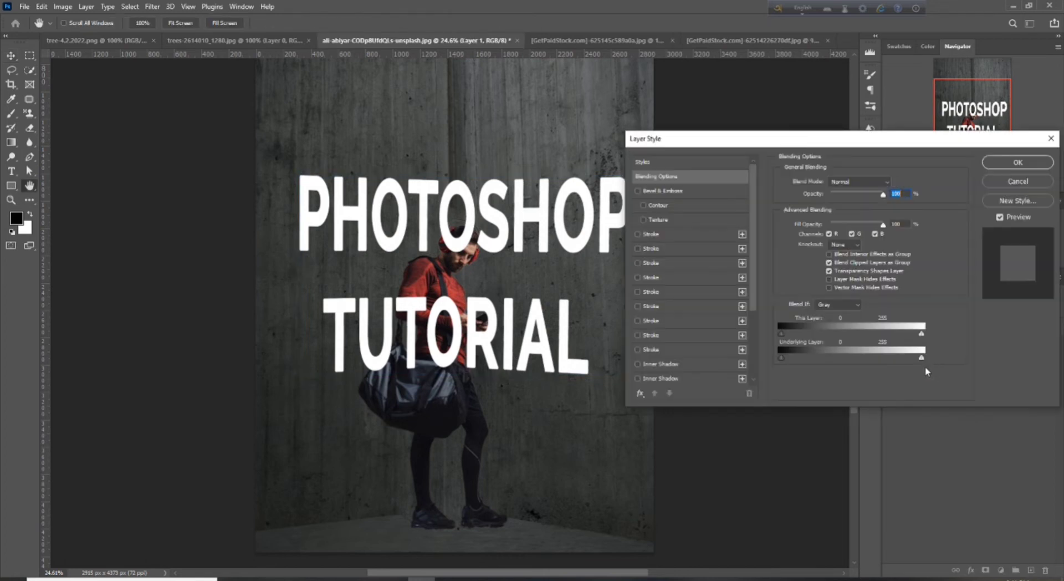
{"action": "key", "text": "alt"}
{"action": "left_click_drag", "start_coordinate": [785, 361], "coordinate": [844, 363]}
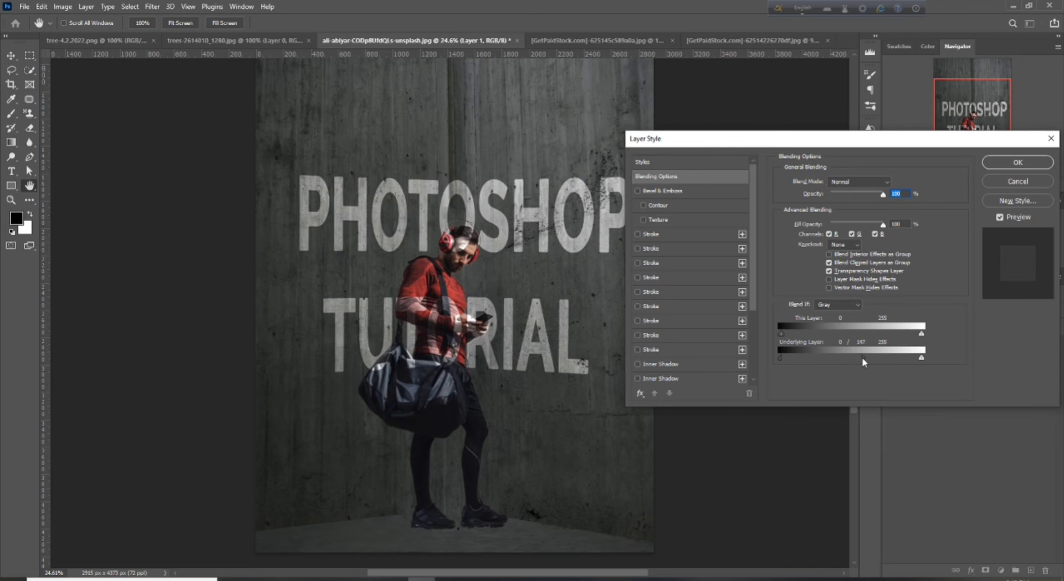
{"action": "left_click", "coordinate": [1018, 163]}
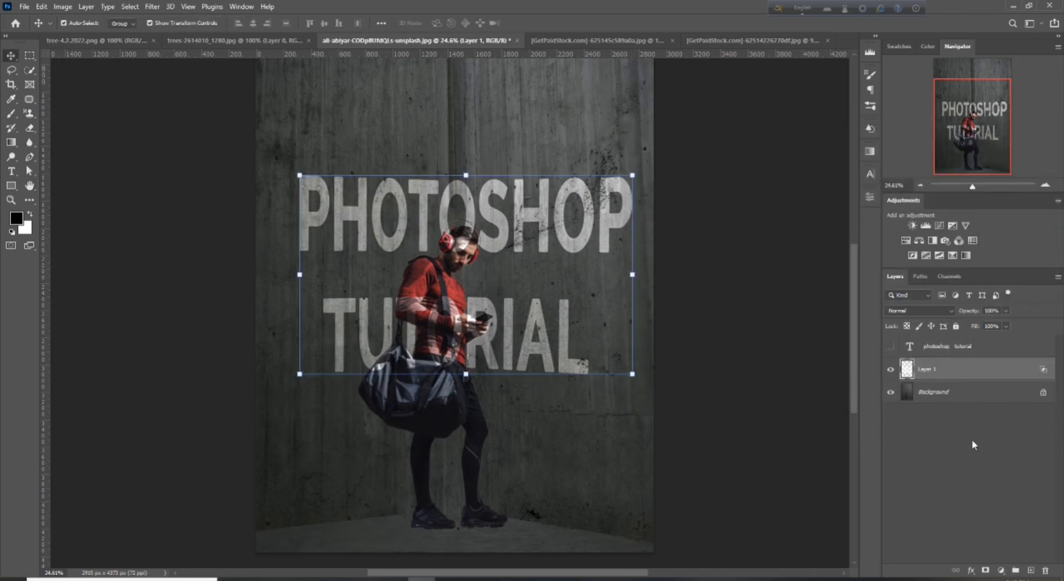
Step: Add a layer mask to Layer 1 and prepare the Brush tool with black (000000) as the foreground colour
{"action": "left_click", "coordinate": [985, 571]}
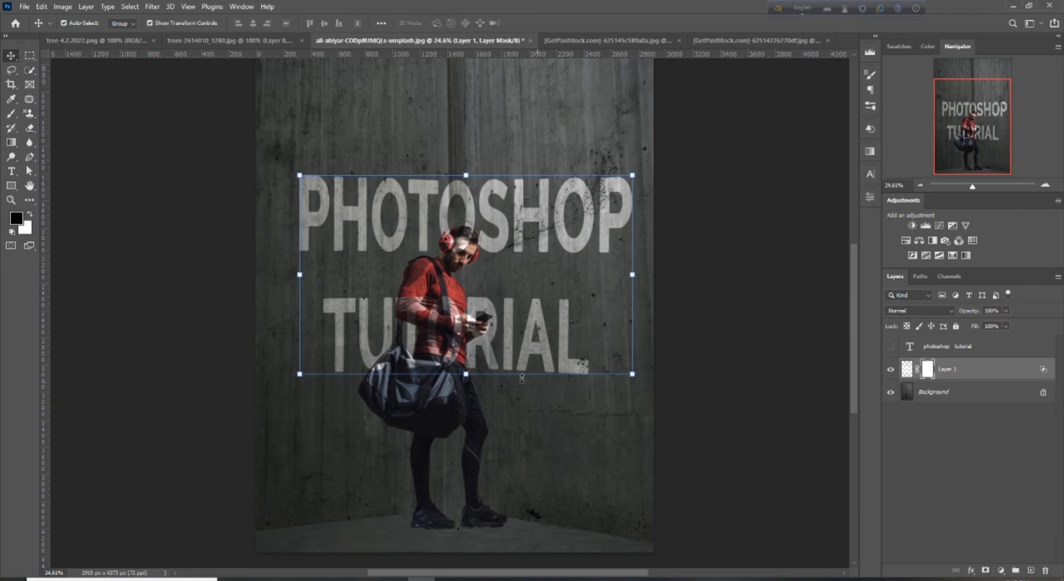
{"action": "left_click", "coordinate": [10, 116]}
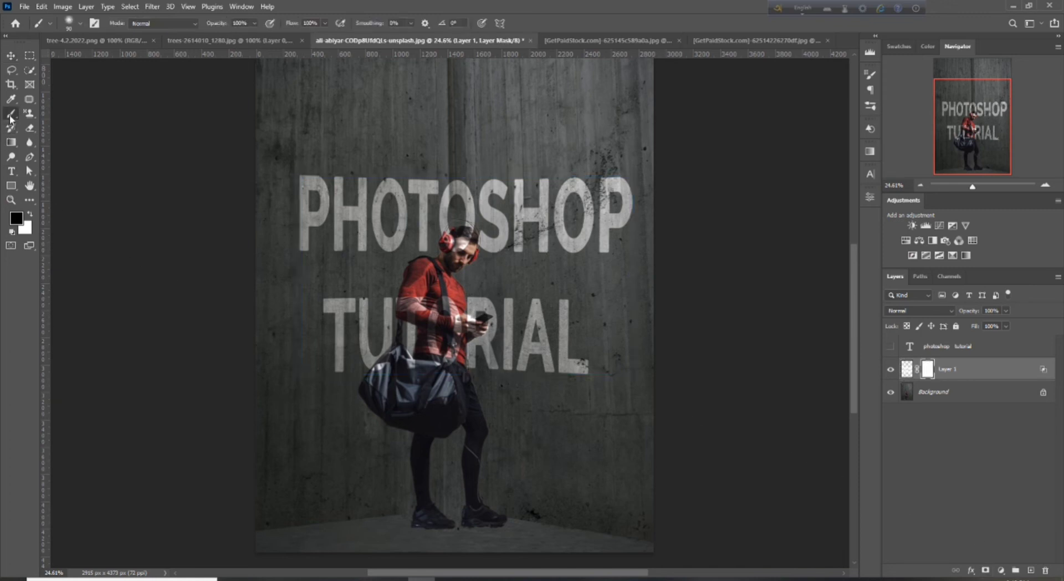
{"action": "left_click", "coordinate": [17, 218]}
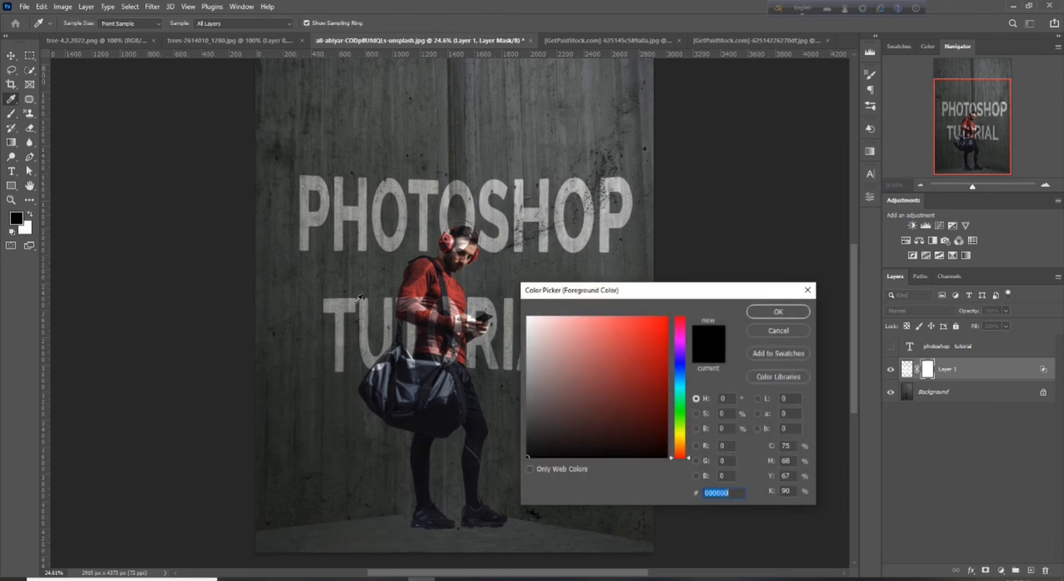
{"action": "left_click", "coordinate": [768, 315]}
Step: Paint black on the layer mask to remove the text from the man's red shirt, sleeve and the top of his bag
{"action": "scroll", "coordinate": [439, 362], "scroll_direction": "up", "scroll_amount": 5}
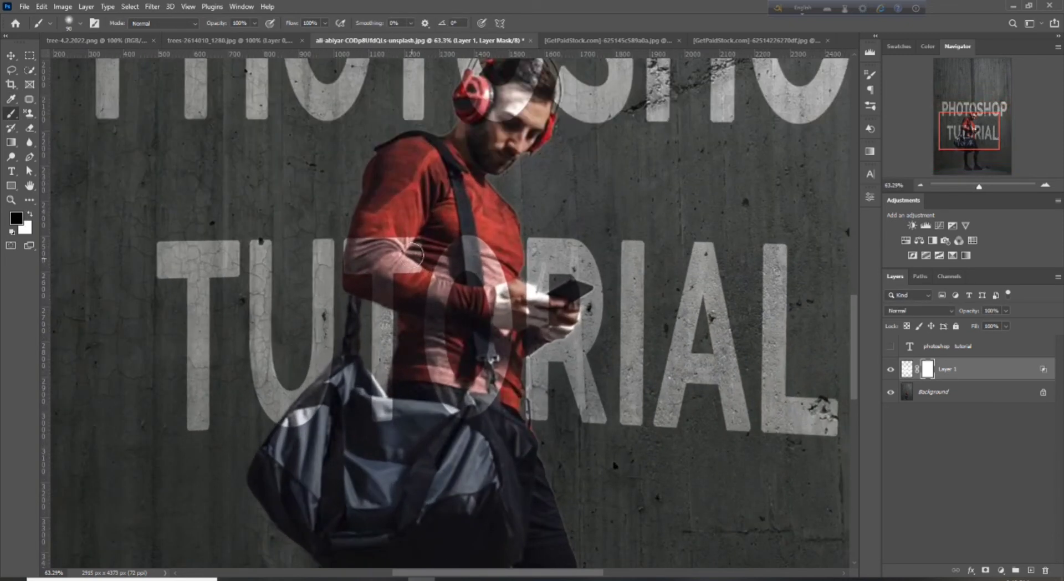
{"action": "mouse_move", "coordinate": [418, 254]}
{"action": "left_mouse_down"}
{"action": "mouse_move", "coordinate": [411, 295]}
{"action": "mouse_move", "coordinate": [403, 271]}
{"action": "mouse_move", "coordinate": [392, 388]}
{"action": "left_mouse_up"}
{"action": "key", "text": "ctrl+z"}
{"action": "left_click_drag", "start_coordinate": [466, 253], "coordinate": [431, 376]}
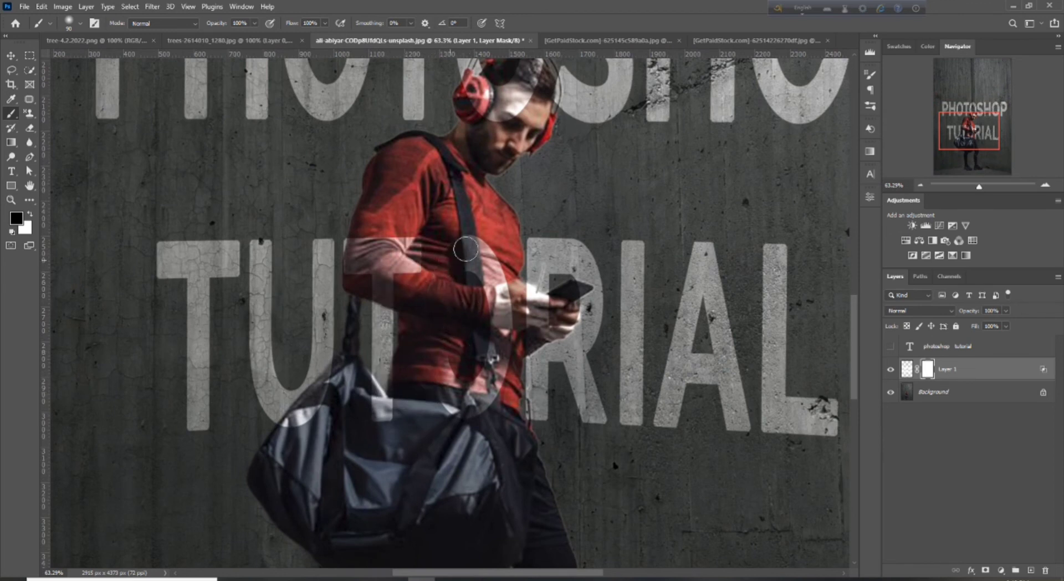
{"action": "mouse_move", "coordinate": [465, 249]}
{"action": "left_mouse_down"}
{"action": "mouse_move", "coordinate": [491, 291]}
{"action": "mouse_move", "coordinate": [459, 260]}
{"action": "mouse_move", "coordinate": [472, 288]}
{"action": "mouse_move", "coordinate": [476, 252]}
{"action": "mouse_move", "coordinate": [498, 300]}
{"action": "mouse_move", "coordinate": [493, 400]}
{"action": "mouse_move", "coordinate": [487, 389]}
{"action": "mouse_move", "coordinate": [454, 435]}
{"action": "mouse_move", "coordinate": [442, 390]}
{"action": "mouse_move", "coordinate": [376, 408]}
{"action": "left_mouse_up"}
{"action": "mouse_move", "coordinate": [429, 273]}
{"action": "left_mouse_down"}
{"action": "mouse_move", "coordinate": [407, 248]}
{"action": "mouse_move", "coordinate": [368, 246]}
{"action": "mouse_move", "coordinate": [356, 263]}
{"action": "mouse_move", "coordinate": [390, 257]}
{"action": "mouse_move", "coordinate": [375, 287]}
{"action": "left_mouse_up"}
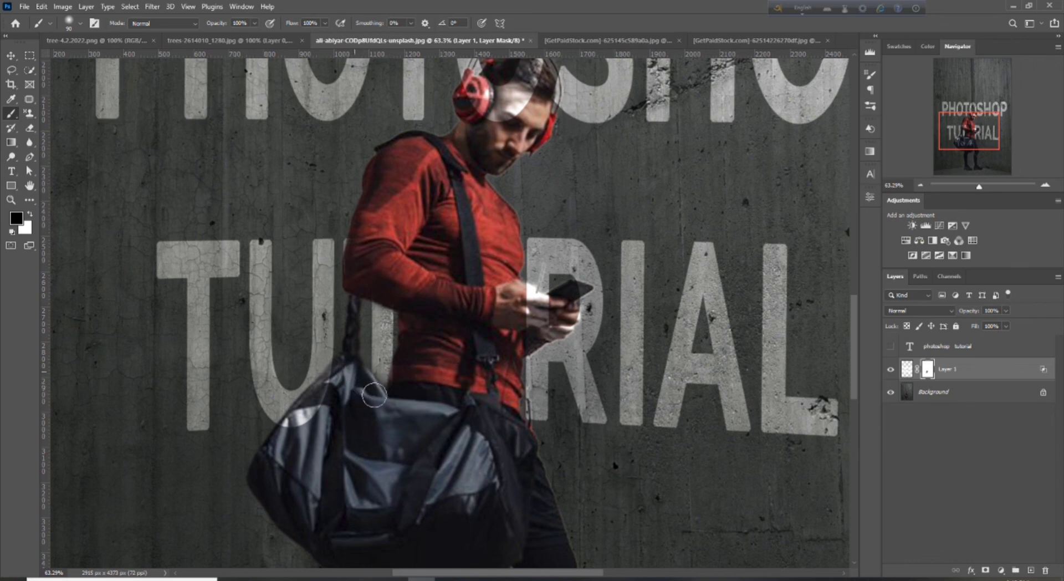
Step: Mask the text off the man's hands and phone, refining the edge under the hands with a smaller brush
{"action": "mouse_move", "coordinate": [498, 322]}
{"action": "left_mouse_down"}
{"action": "mouse_move", "coordinate": [525, 295]}
{"action": "mouse_move", "coordinate": [542, 308]}
{"action": "mouse_move", "coordinate": [514, 326]}
{"action": "mouse_move", "coordinate": [539, 311]}
{"action": "mouse_move", "coordinate": [535, 328]}
{"action": "mouse_move", "coordinate": [568, 319]}
{"action": "mouse_move", "coordinate": [568, 307]}
{"action": "mouse_move", "coordinate": [577, 308]}
{"action": "mouse_move", "coordinate": [569, 338]}
{"action": "mouse_move", "coordinate": [591, 340]}
{"action": "left_mouse_up"}
{"action": "scroll", "coordinate": [572, 305], "scroll_direction": "up", "scroll_amount": 5}
{"action": "key", "text": "bracketleft"}
{"action": "key", "text": "bracketleft"}
{"action": "key", "text": "bracketleft"}
{"action": "key", "text": "bracketleft"}
{"action": "key", "text": "bracketleft"}
{"action": "key", "text": "bracketleft"}
{"action": "key", "text": "bracketleft"}
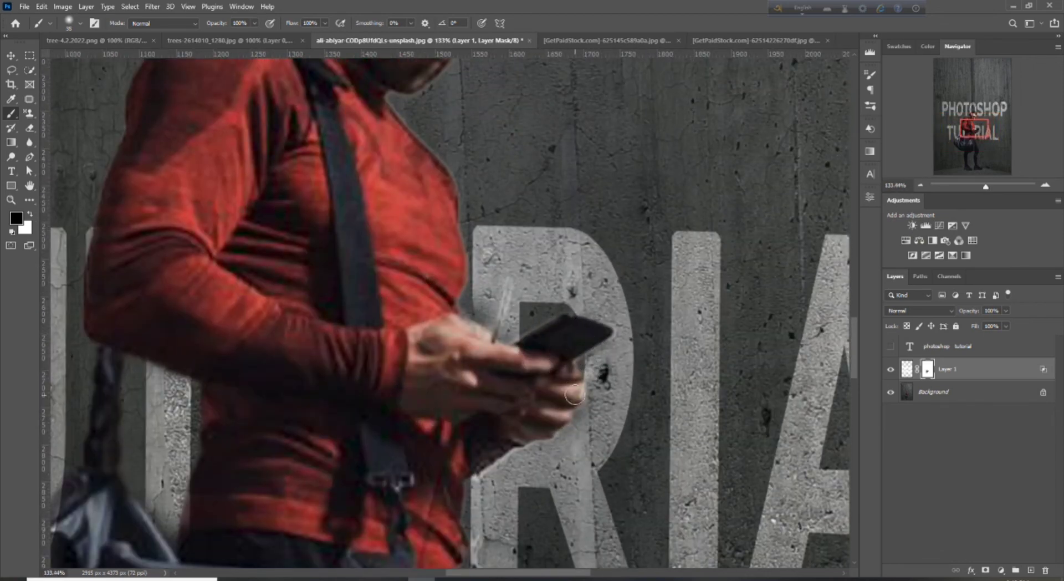
{"action": "left_click_drag", "start_coordinate": [519, 439], "coordinate": [485, 463]}
{"action": "scroll", "coordinate": [482, 412], "scroll_direction": "down", "scroll_amount": 5}
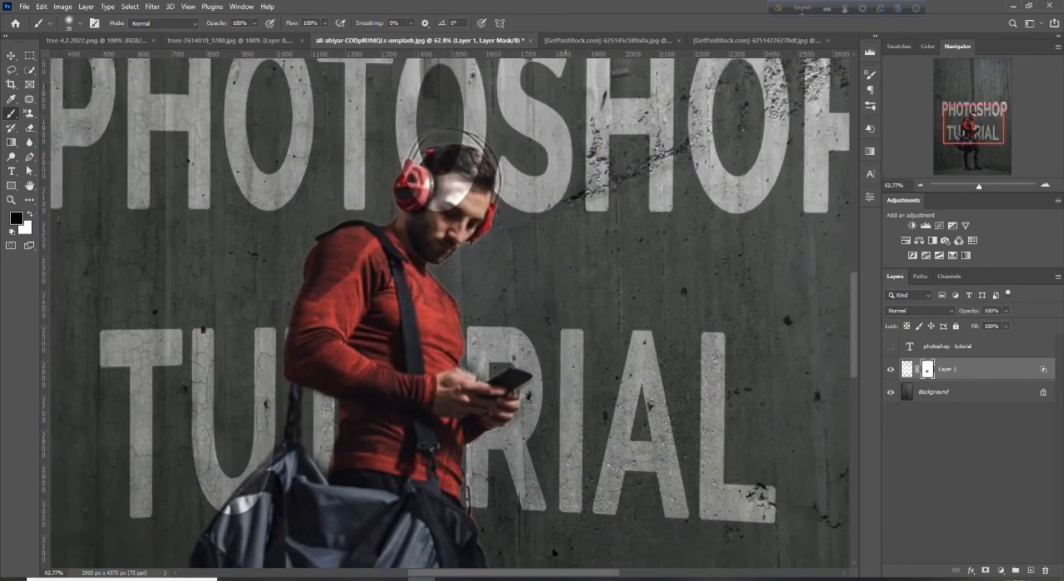
Step: Mask the text off the man's face and hair, and use a finer brush to clear it from the headphone band
{"action": "scroll", "coordinate": [454, 222], "scroll_direction": "up", "scroll_amount": 2}
{"action": "mouse_move", "coordinate": [454, 183]}
{"action": "left_mouse_down"}
{"action": "mouse_move", "coordinate": [454, 294]}
{"action": "mouse_move", "coordinate": [406, 306]}
{"action": "mouse_move", "coordinate": [403, 248]}
{"action": "mouse_move", "coordinate": [473, 261]}
{"action": "mouse_move", "coordinate": [302, 302]}
{"action": "mouse_move", "coordinate": [461, 344]}
{"action": "left_mouse_up"}
{"action": "scroll", "coordinate": [474, 221], "scroll_direction": "up", "scroll_amount": 4}
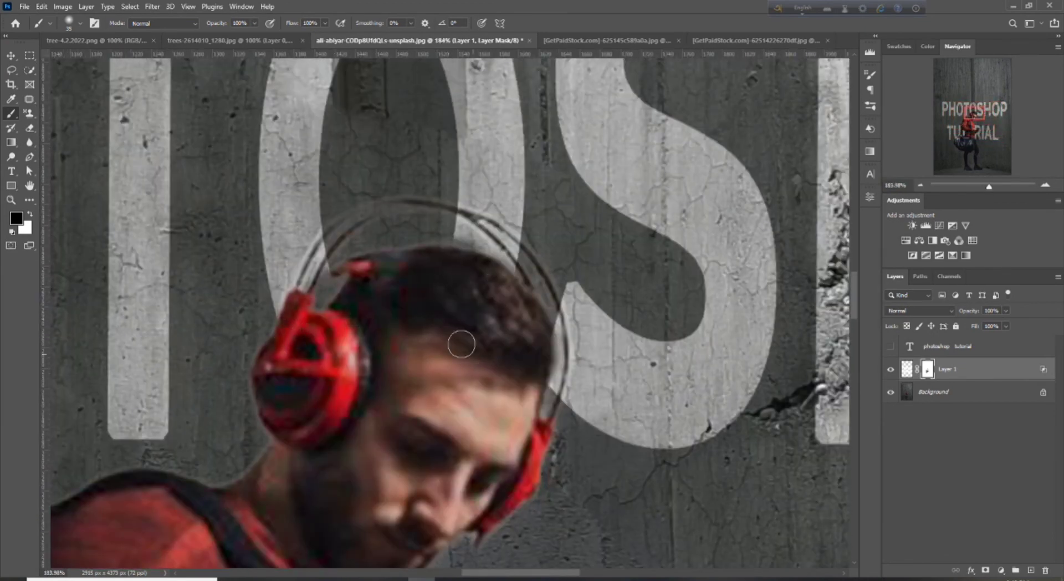
{"action": "scroll", "coordinate": [461, 344], "scroll_direction": "up", "scroll_amount": 2}
{"action": "key", "text": "bracketleft"}
{"action": "key", "text": "bracketleft"}
{"action": "key", "text": "bracketleft"}
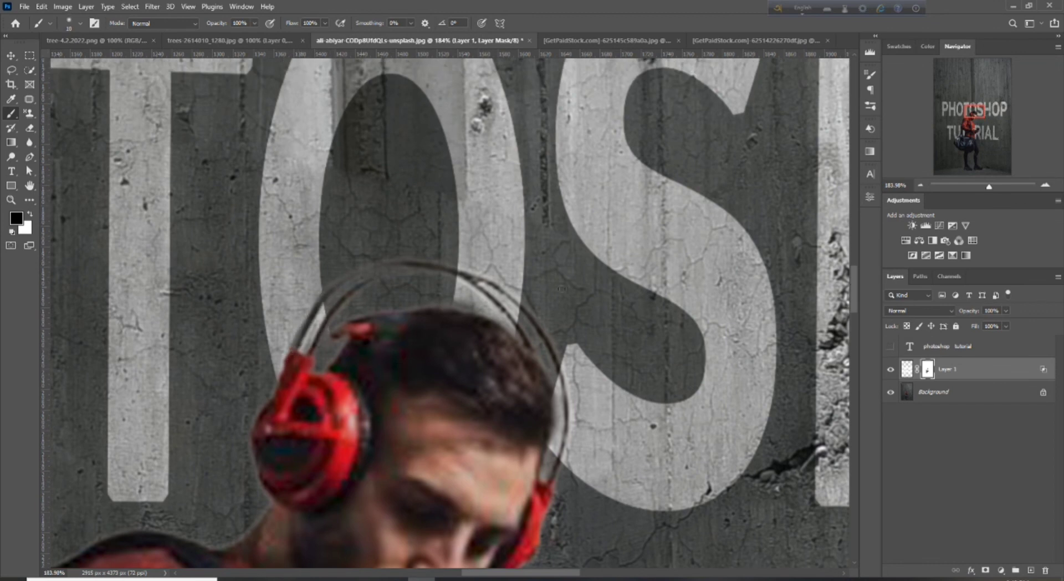
{"action": "mouse_move", "coordinate": [461, 270]}
{"action": "left_mouse_down"}
{"action": "mouse_move", "coordinate": [521, 301]}
{"action": "mouse_move", "coordinate": [526, 338]}
{"action": "left_mouse_up"}
{"action": "left_click_drag", "start_coordinate": [562, 369], "coordinate": [566, 432]}
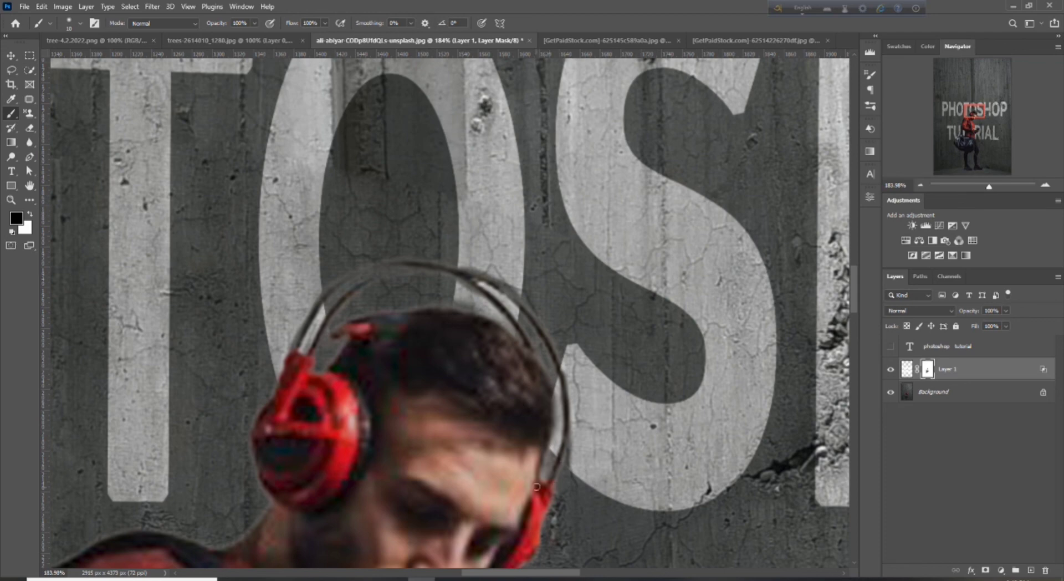
Step: Deselect the layer and toggle the visibility of Layer 1 to compare the image with and without the wall text
{"action": "scroll", "coordinate": [494, 272], "scroll_direction": "down", "scroll_amount": 10}
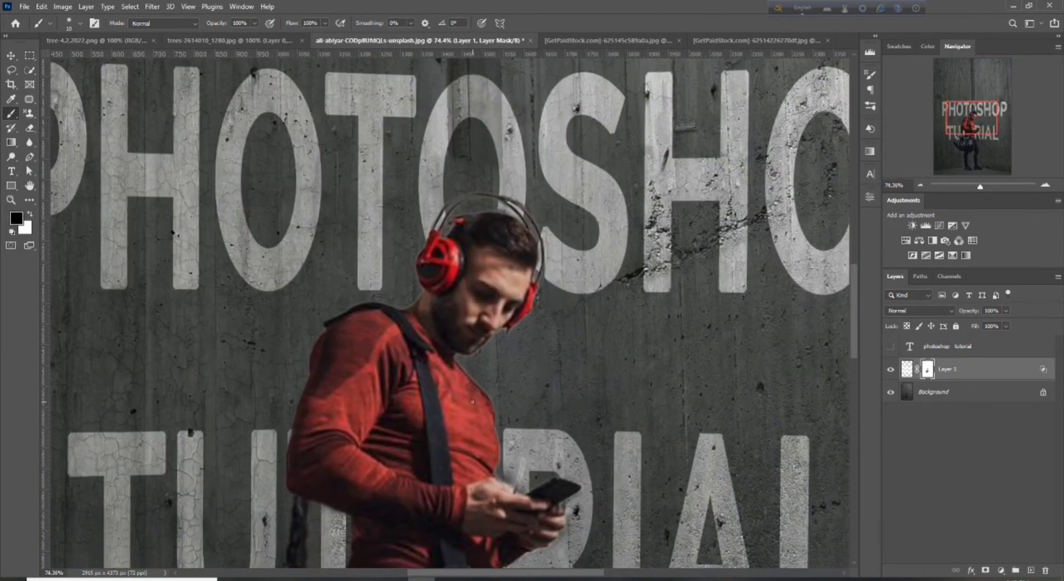
{"action": "scroll", "coordinate": [495, 272], "scroll_direction": "down", "scroll_amount": 5}
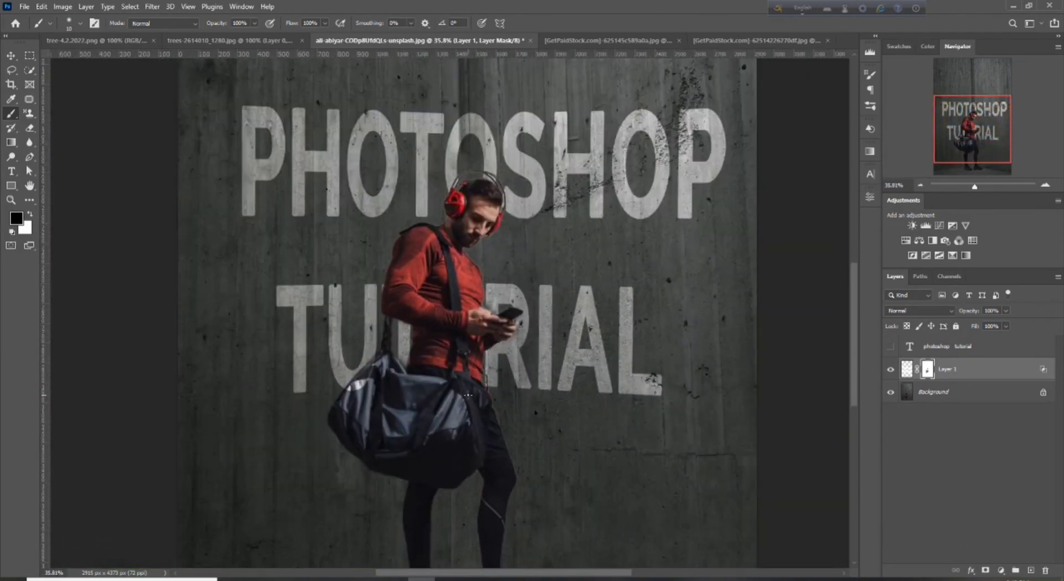
{"action": "scroll", "coordinate": [732, 445], "scroll_direction": "down", "scroll_amount": 3}
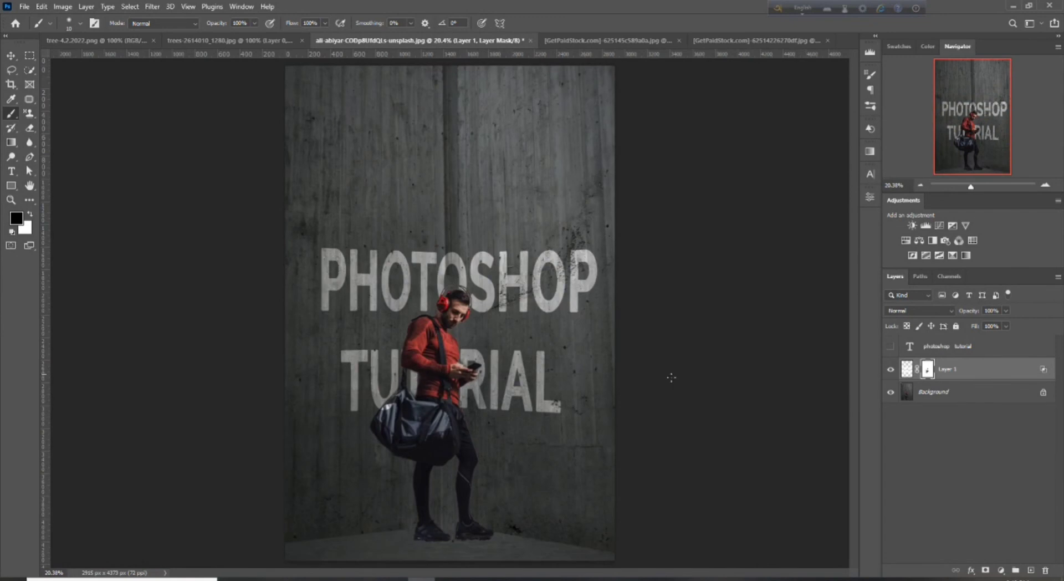
{"action": "left_click", "coordinate": [12, 56]}
{"action": "left_click", "coordinate": [696, 359]}
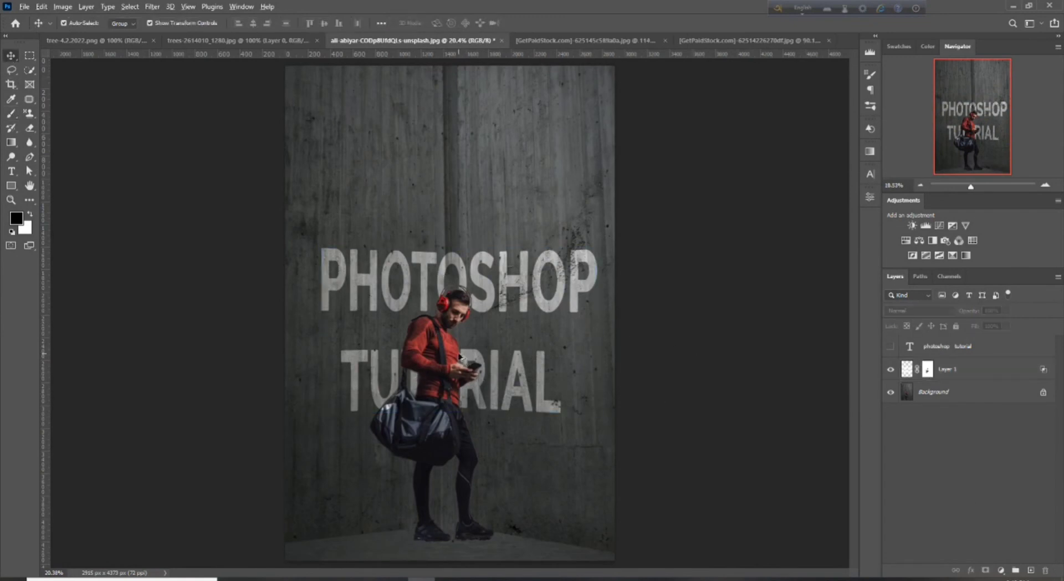
{"action": "scroll", "coordinate": [459, 360], "scroll_direction": "down", "scroll_amount": 2}
{"action": "scroll", "coordinate": [458, 360], "scroll_direction": "up", "scroll_amount": 4}
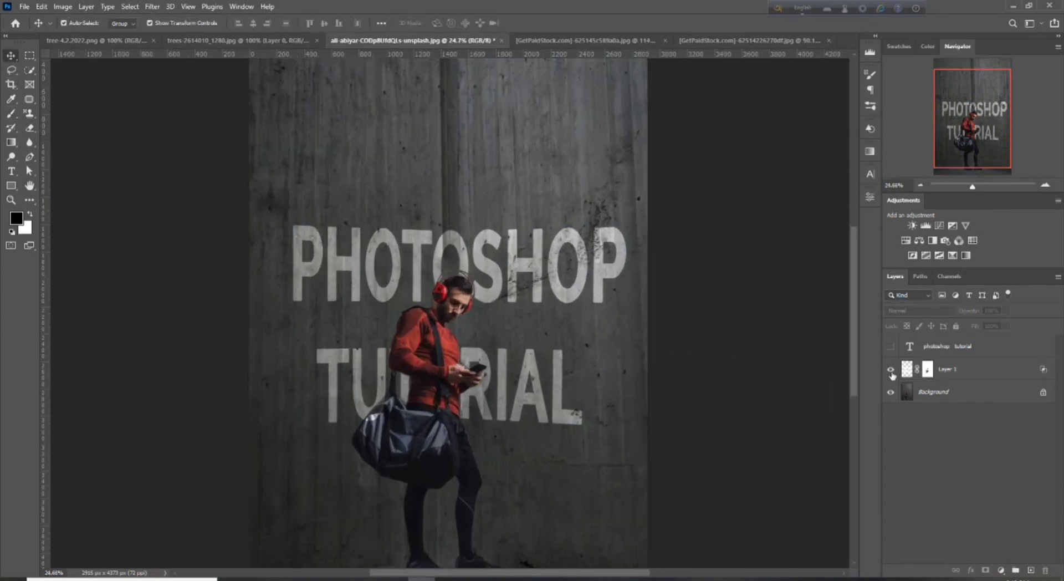
{"action": "left_click", "coordinate": [890, 372]}
{"action": "left_click", "coordinate": [890, 371]}
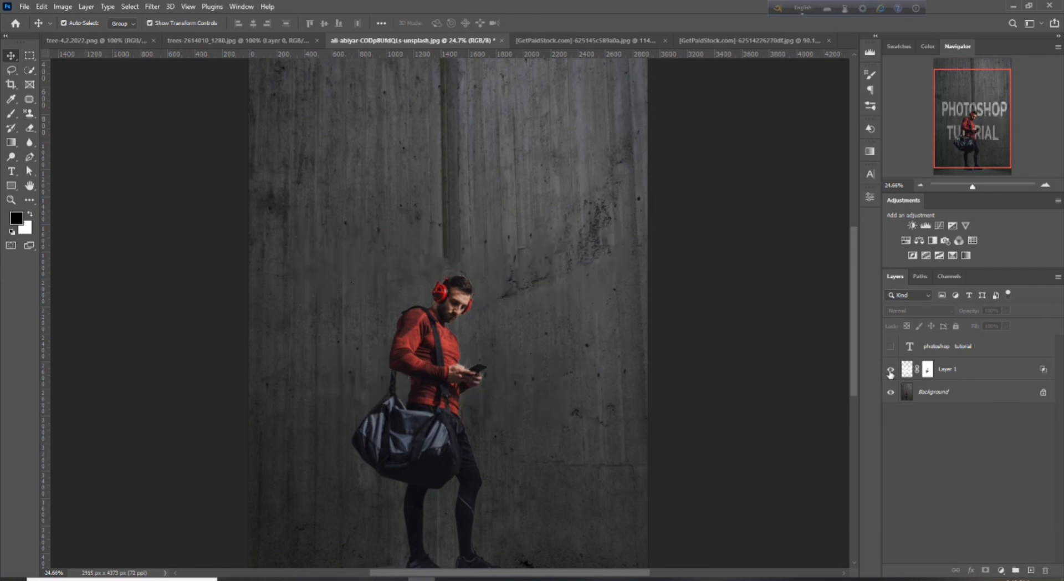